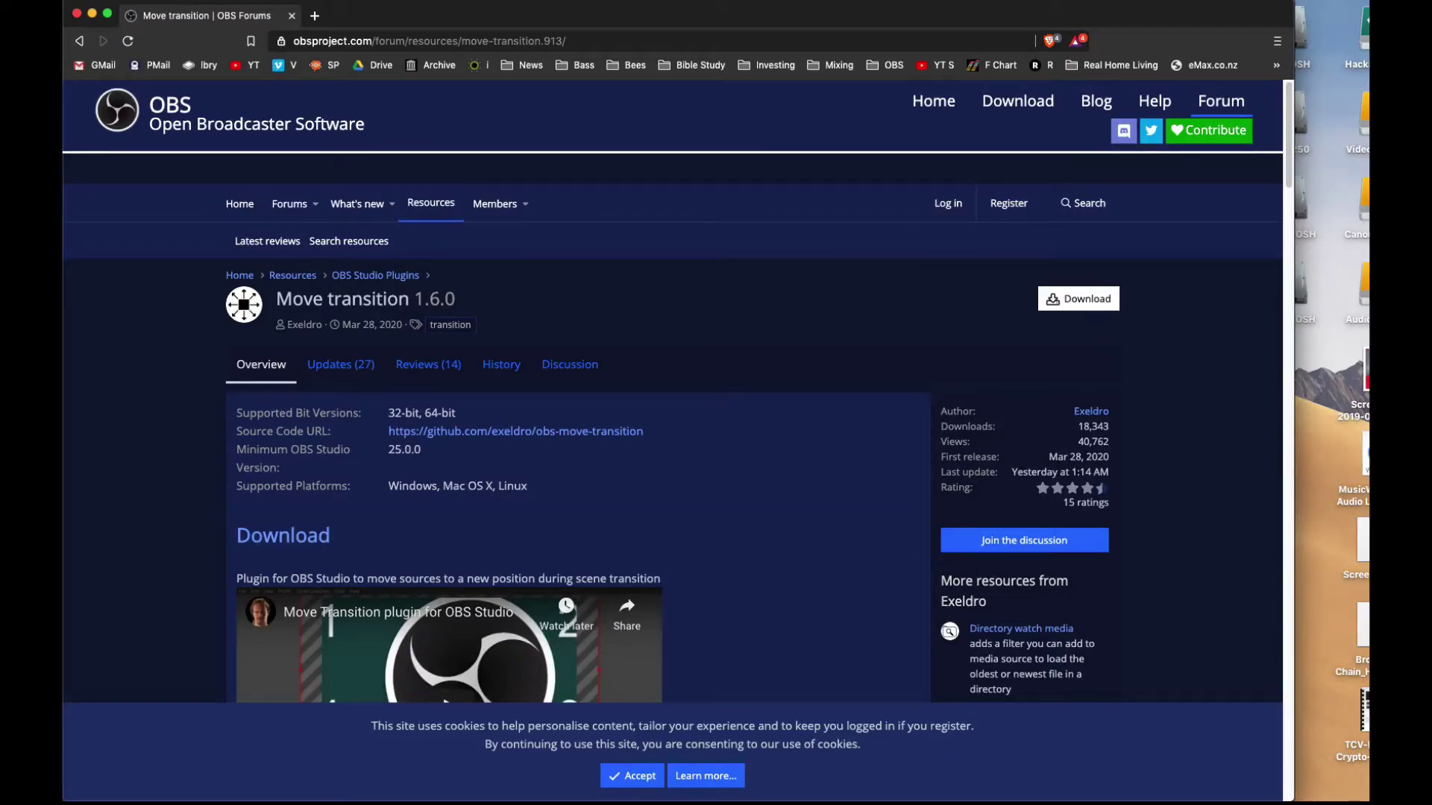
Download move-transition-1.6.0-macos.pkg.zip from the Move transition 1.6.0 forum page
{"action": "left_click", "coordinate": [591, 42]}
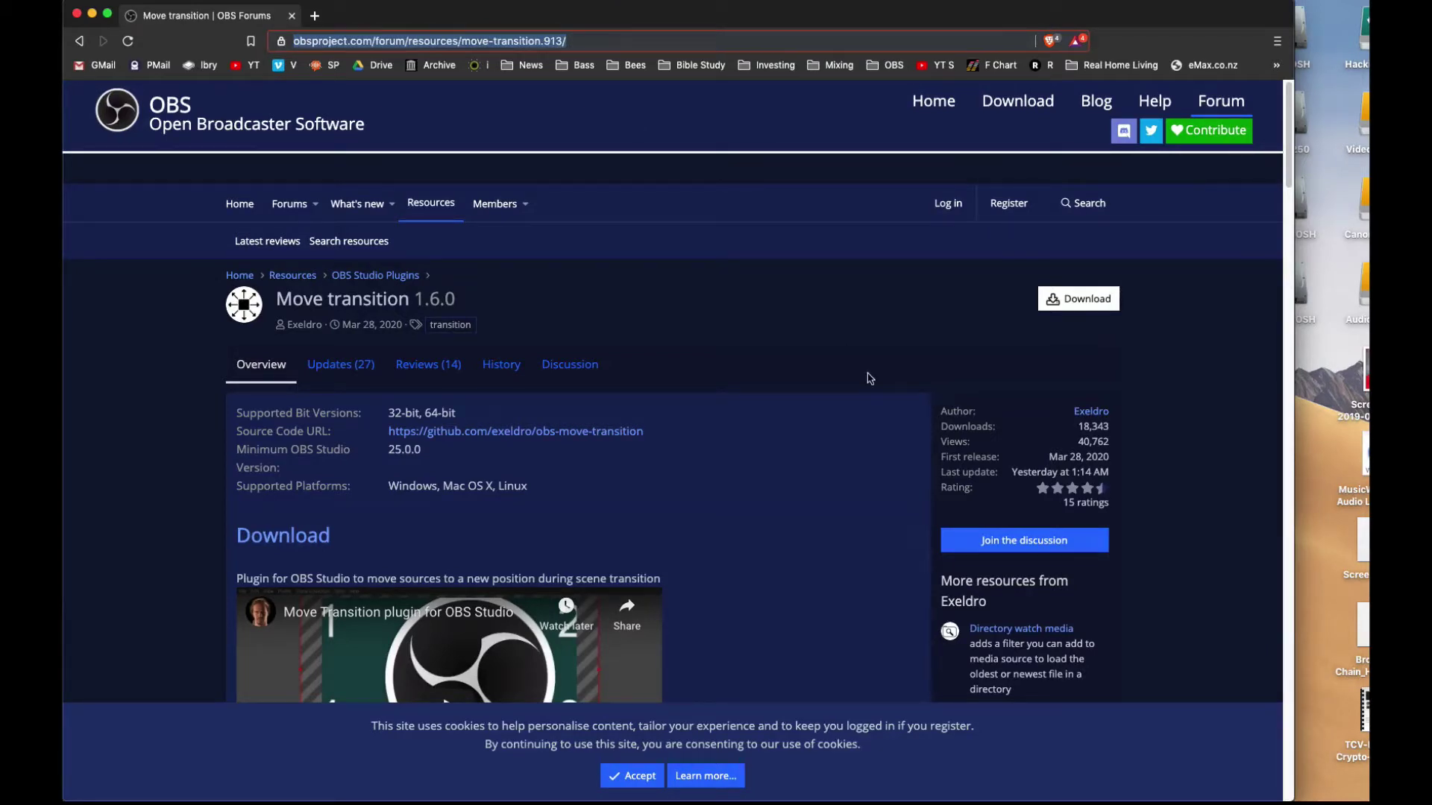
{"action": "scroll", "coordinate": [1196, 376], "scroll_direction": "down", "scroll_amount": 3}
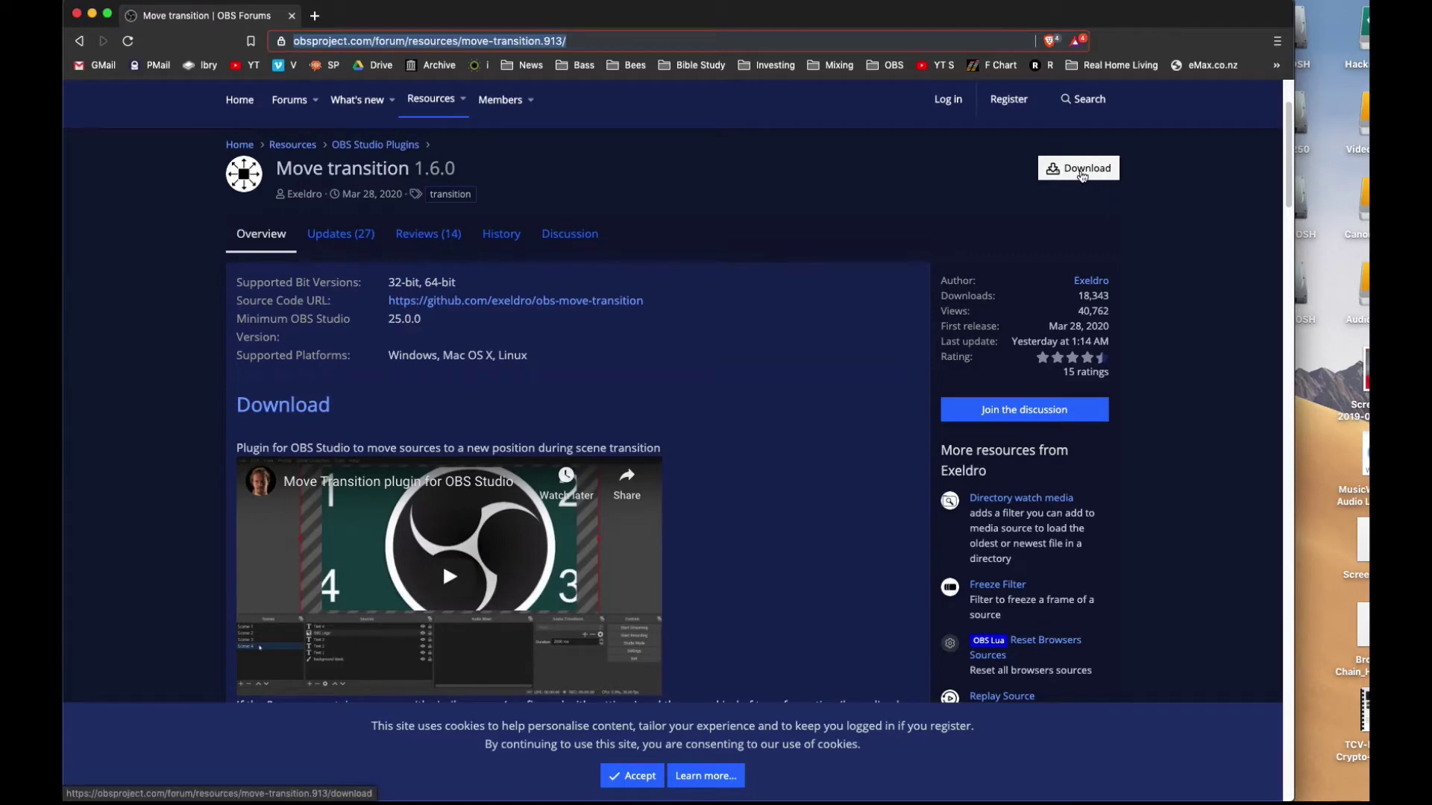
{"action": "left_click", "coordinate": [1081, 169]}
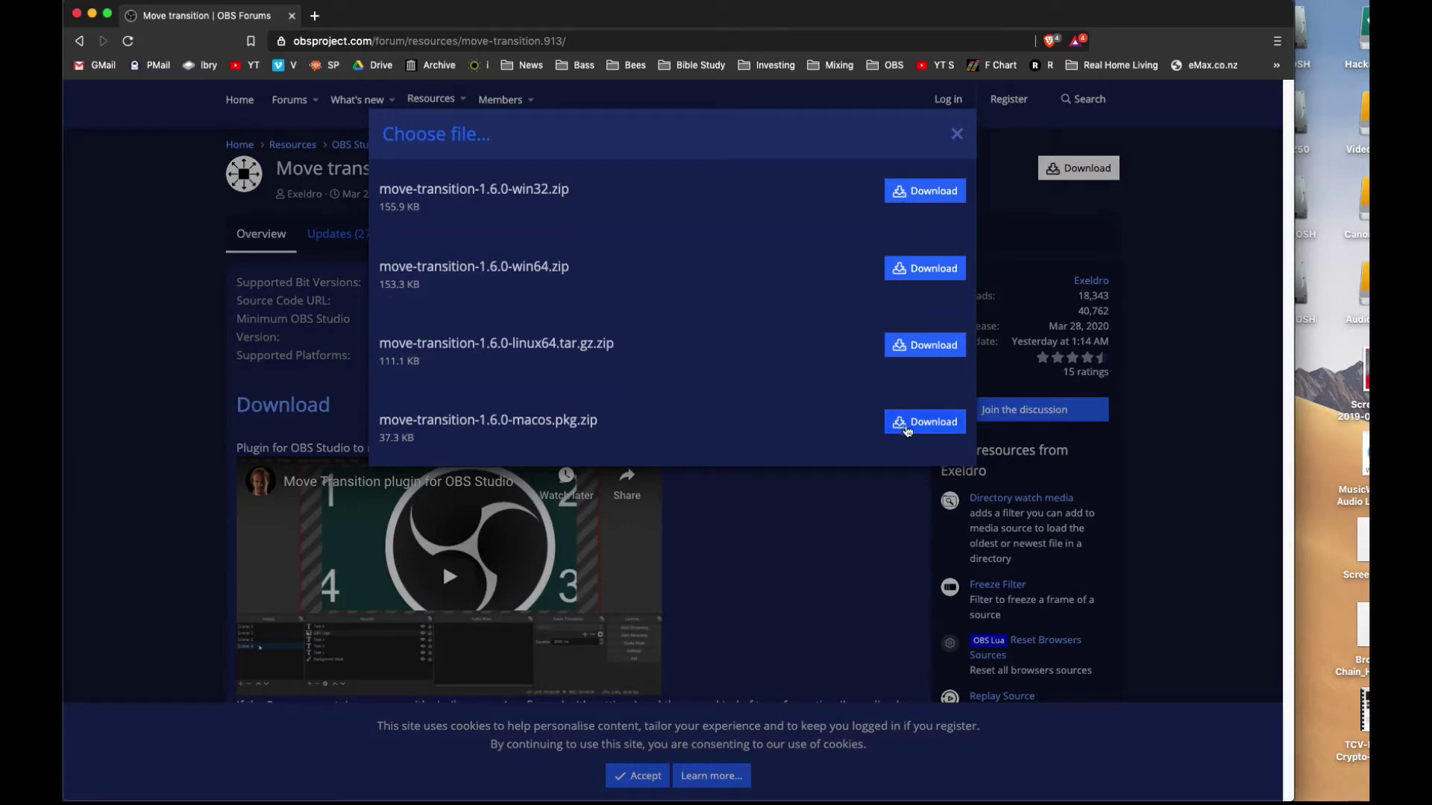
{"action": "left_click", "coordinate": [911, 422]}
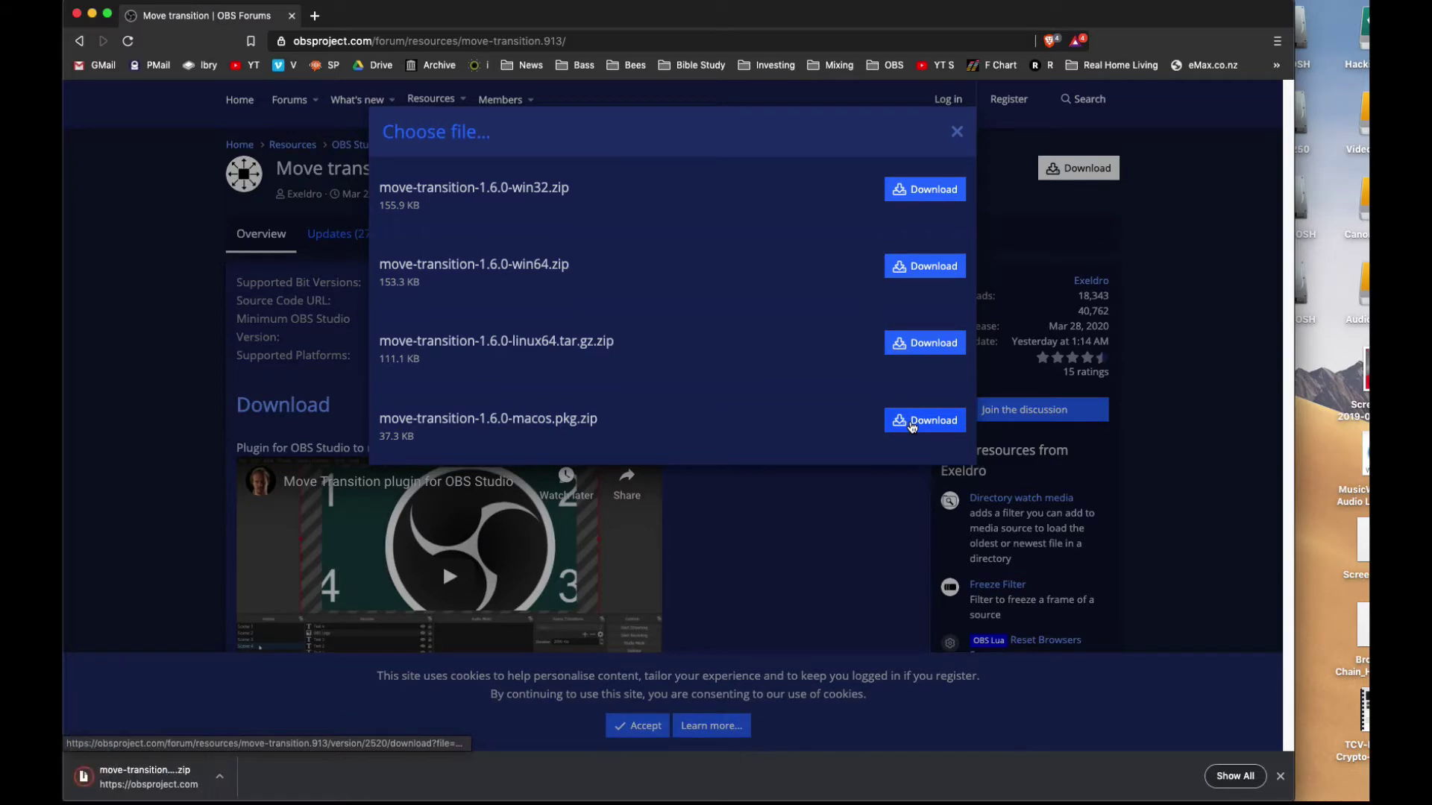
{"action": "left_click", "coordinate": [220, 778]}
Unzip the download and try to open the move-transition .pkg, dismissing the unidentified-developer warning
{"action": "left_click", "coordinate": [302, 725]}
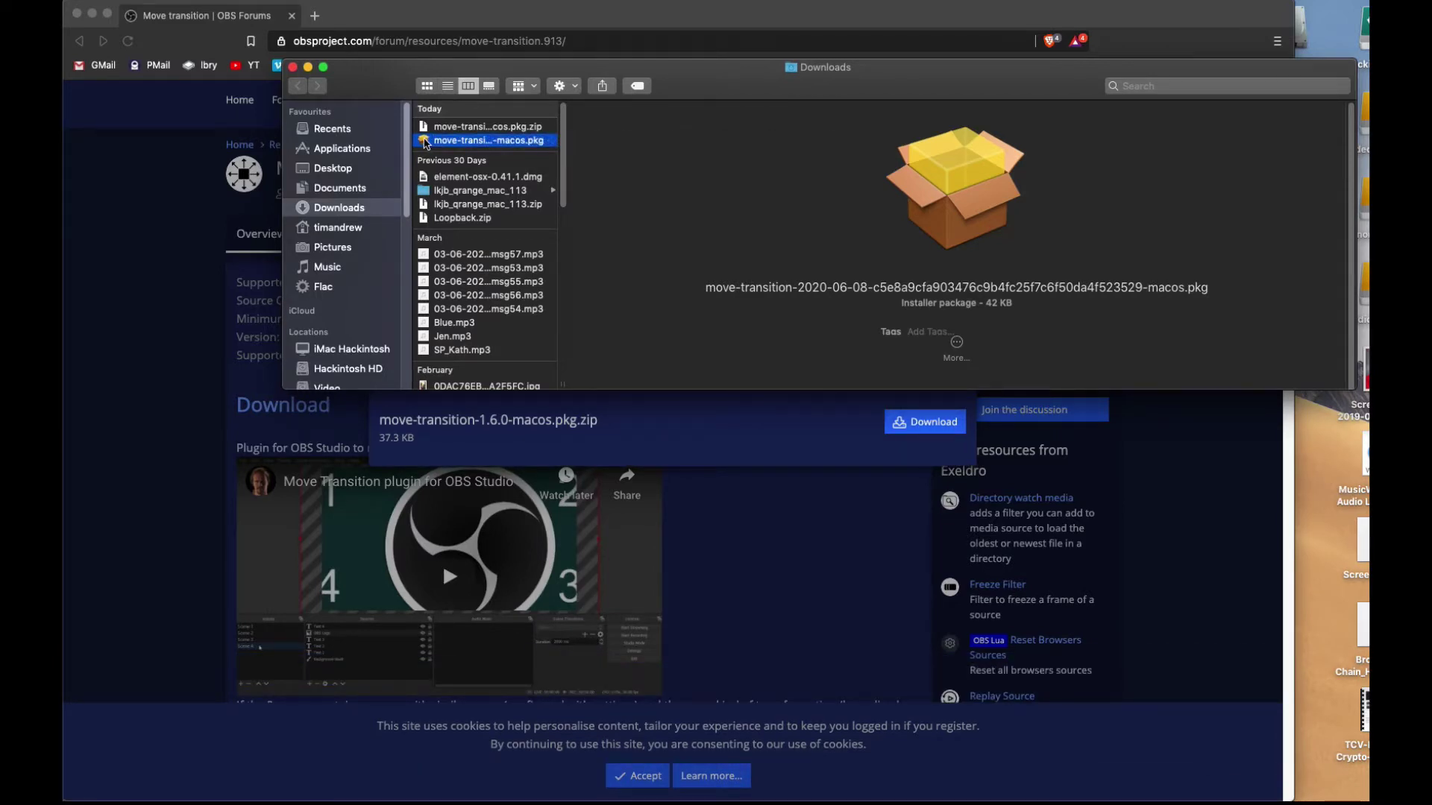
{"action": "double_click", "coordinate": [425, 141]}
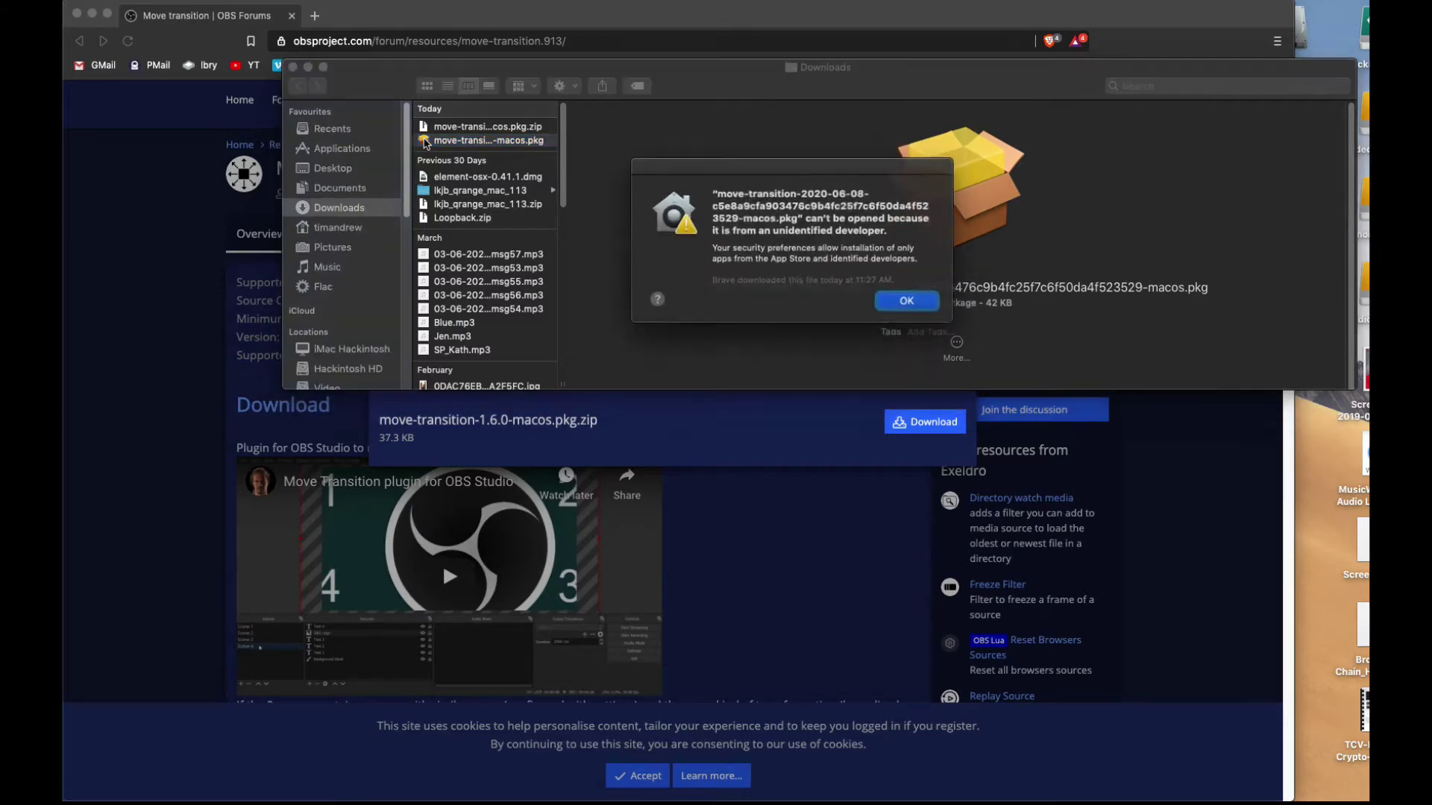
{"action": "left_click", "coordinate": [904, 302]}
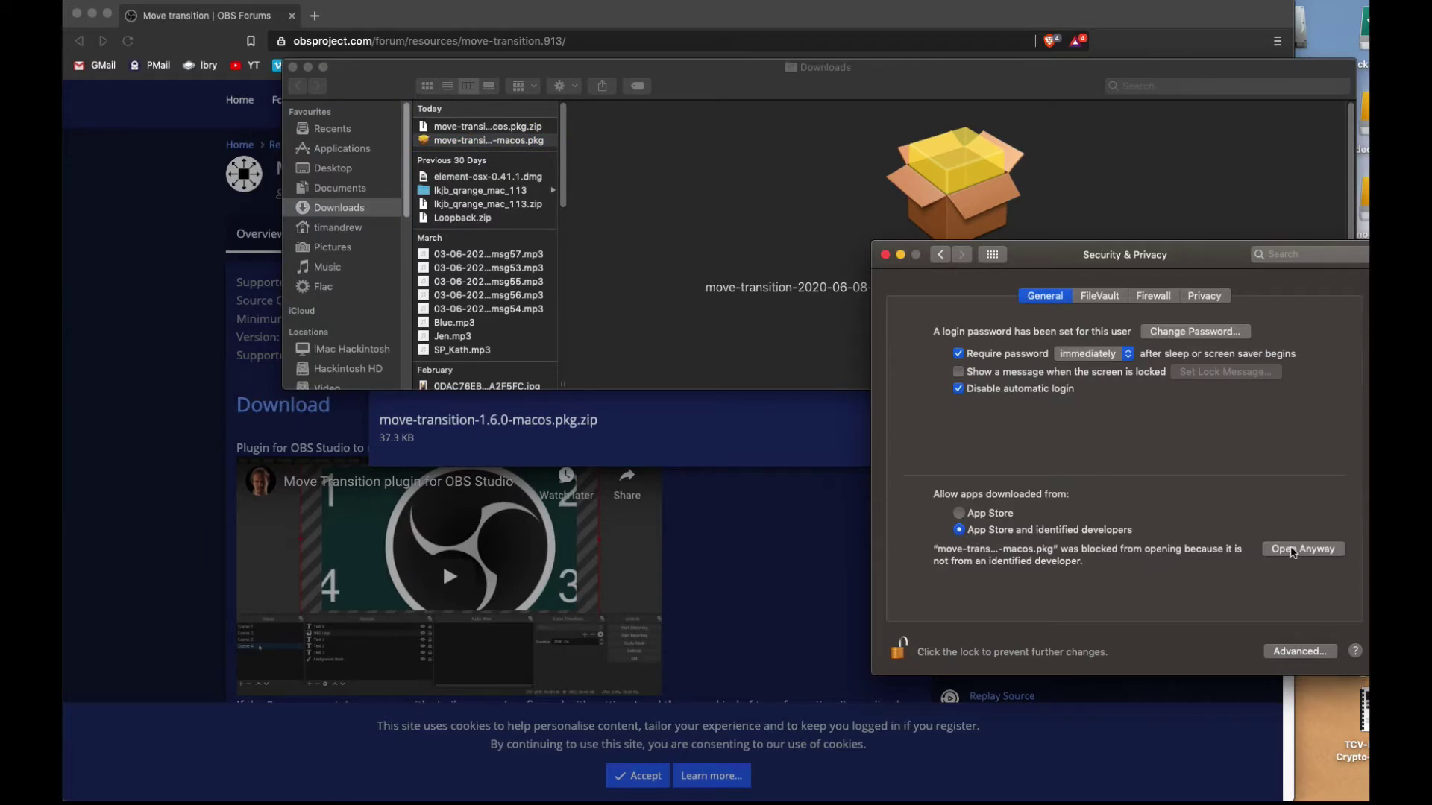
Allow the blocked move-transition package with Open Anyway in Security & Privacy
{"action": "left_click", "coordinate": [1292, 552]}
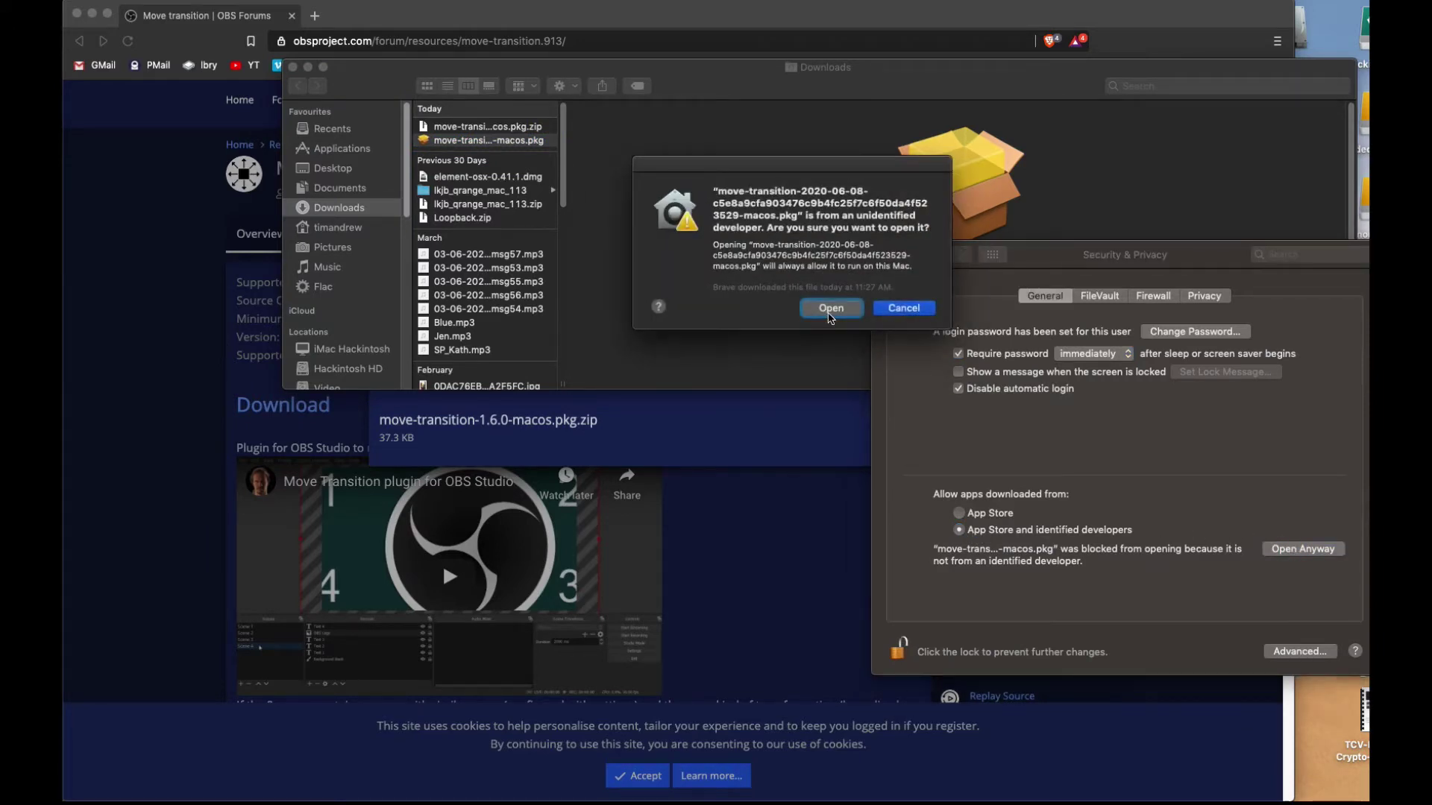
{"action": "left_click", "coordinate": [831, 309]}
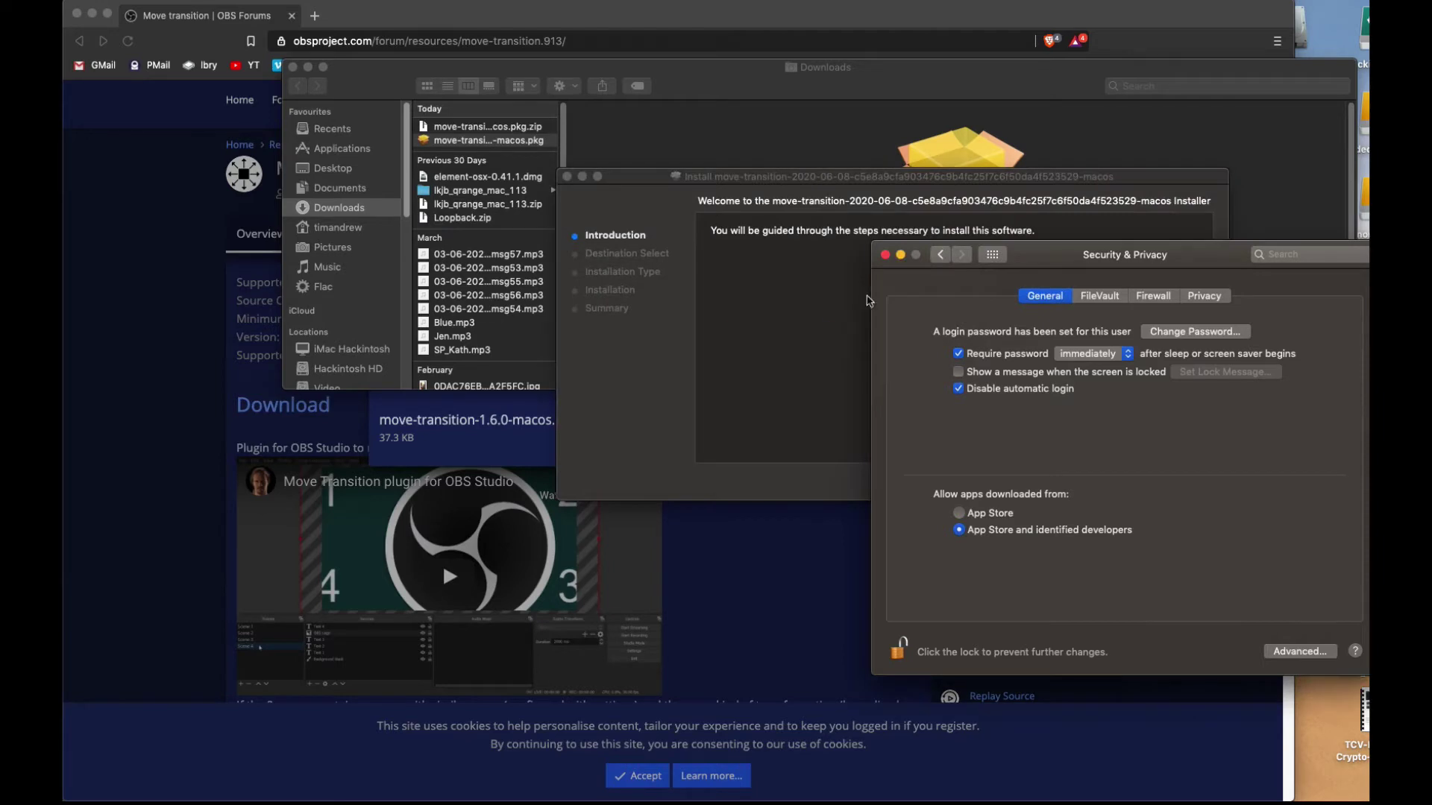
{"action": "left_click", "coordinate": [887, 256]}
Run the standard installation onto Hackintosh HD, entering the admin password
{"action": "left_click", "coordinate": [818, 453]}
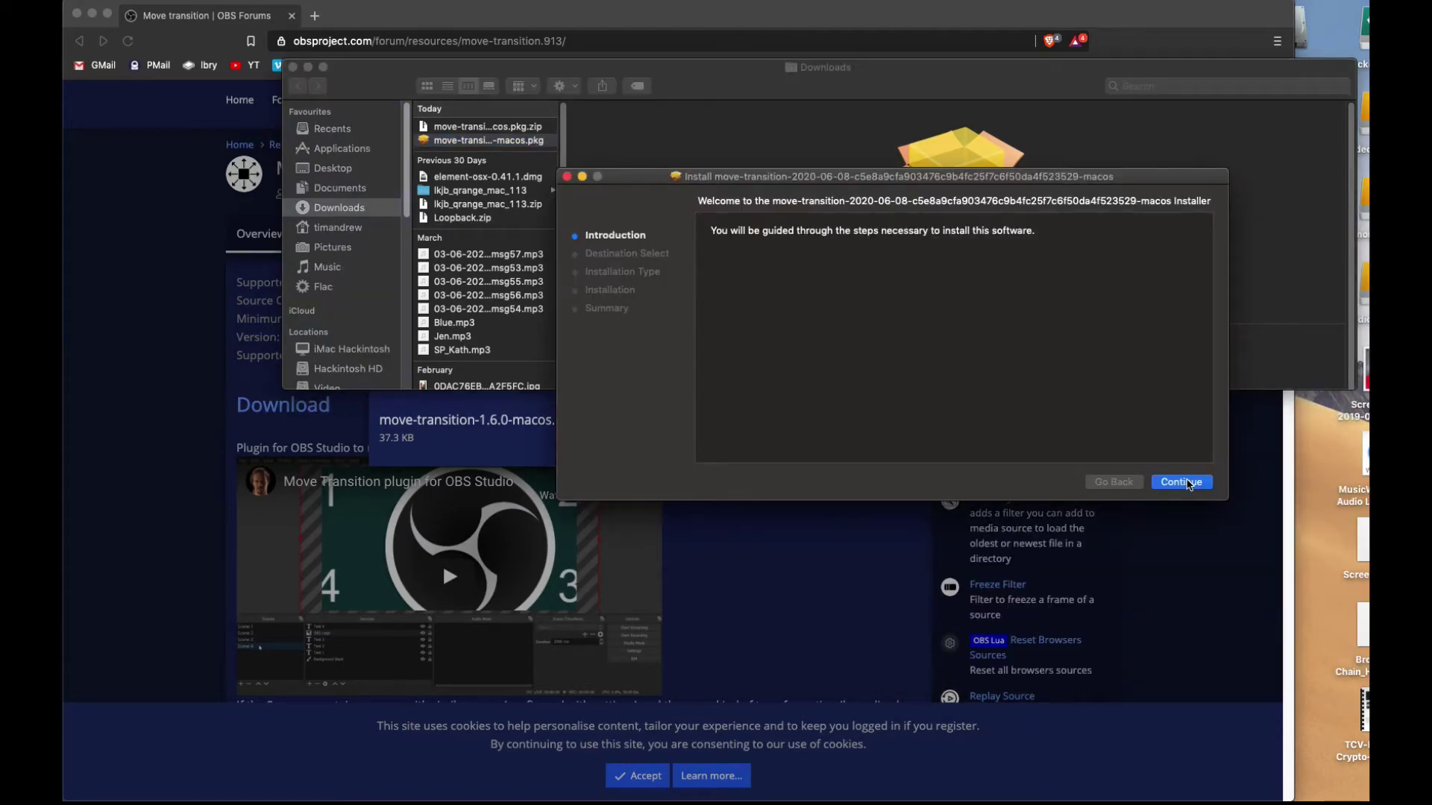
{"action": "left_click", "coordinate": [1188, 483]}
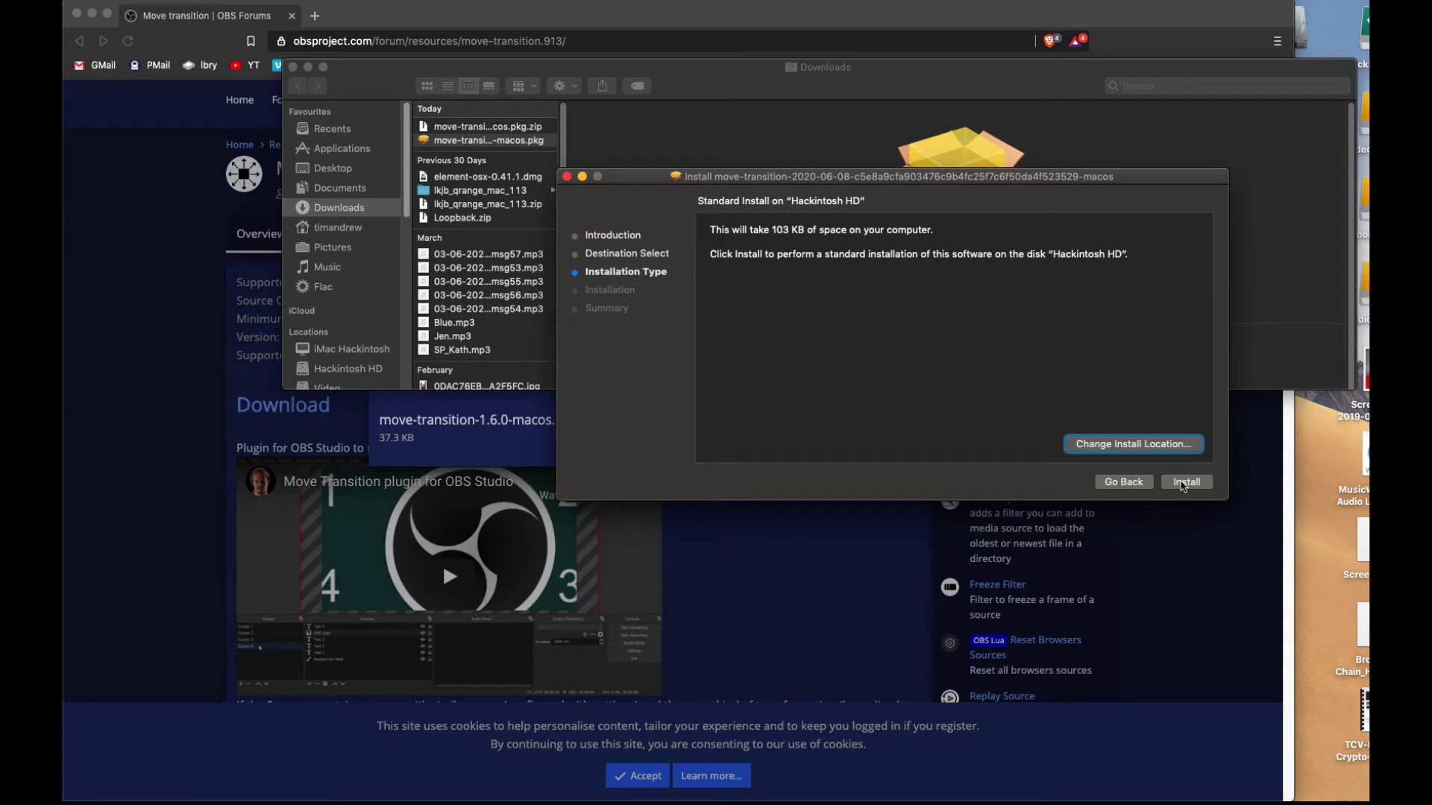
{"action": "left_click", "coordinate": [1184, 483]}
{"action": "type", "text": "*"}
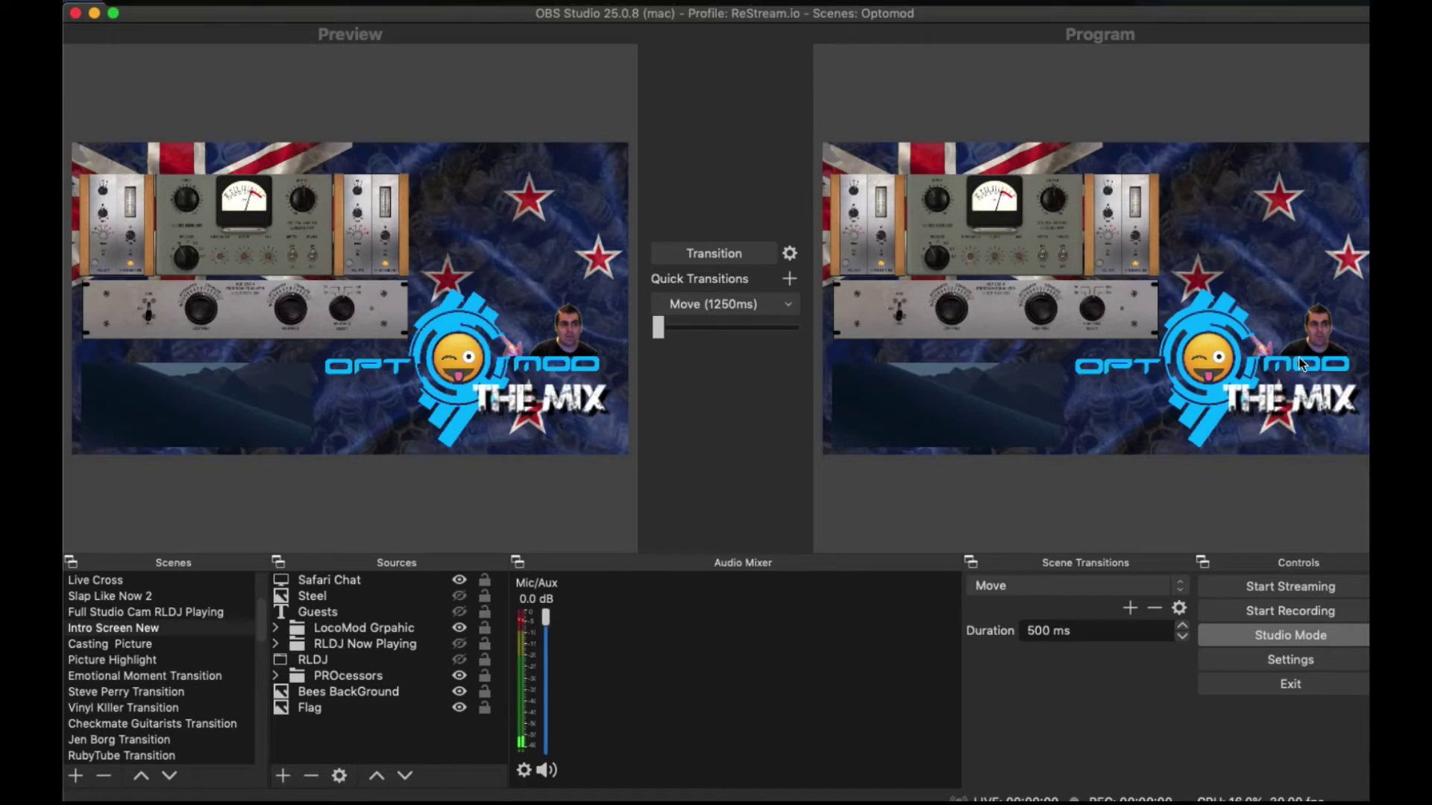
Check Move is selected for both quick and scene transitions, and open the Move transition's options
{"action": "left_click", "coordinate": [793, 306]}
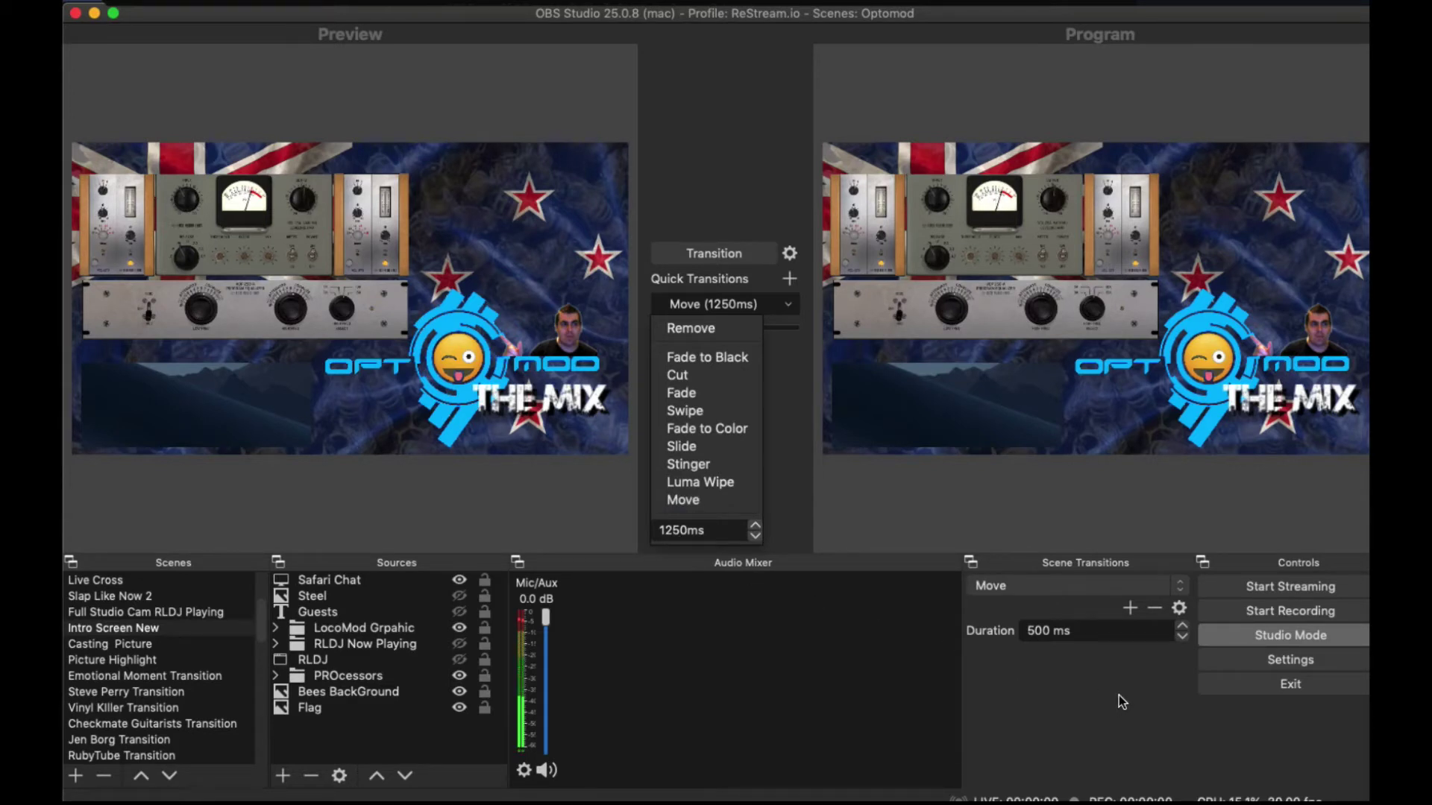
{"action": "left_click", "coordinate": [789, 480]}
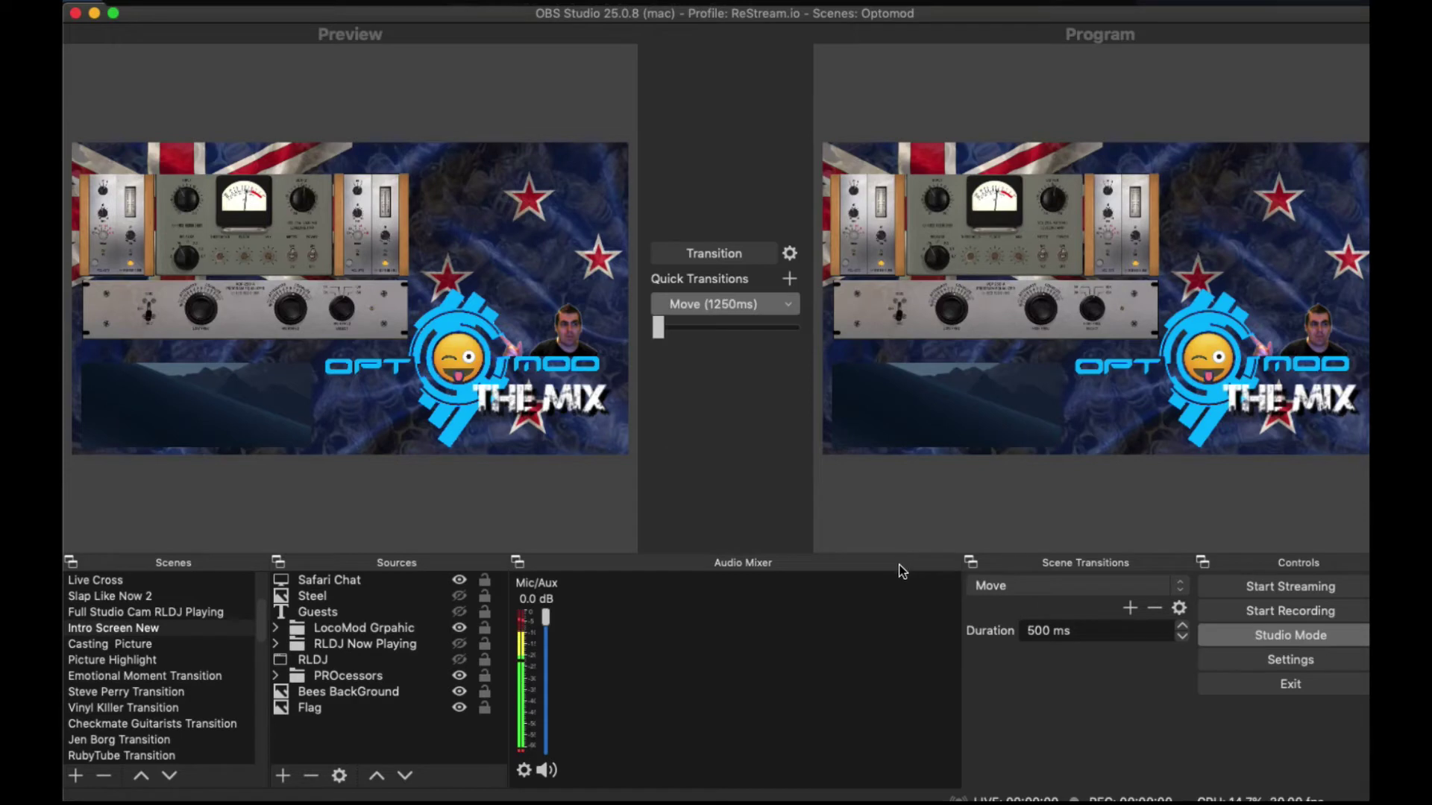
{"action": "left_click", "coordinate": [1182, 590]}
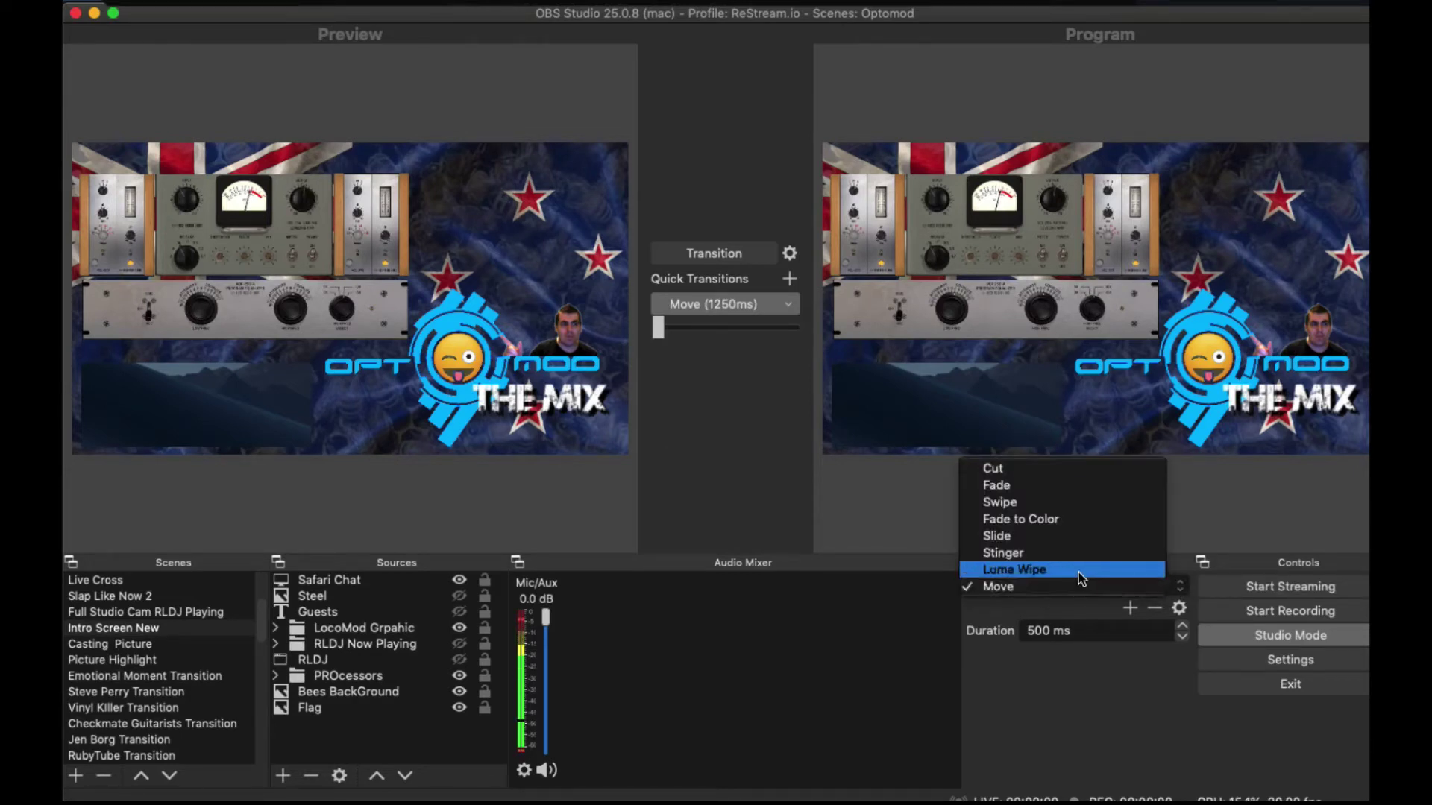
{"action": "left_click", "coordinate": [1120, 695]}
{"action": "left_click", "coordinate": [1181, 608]}
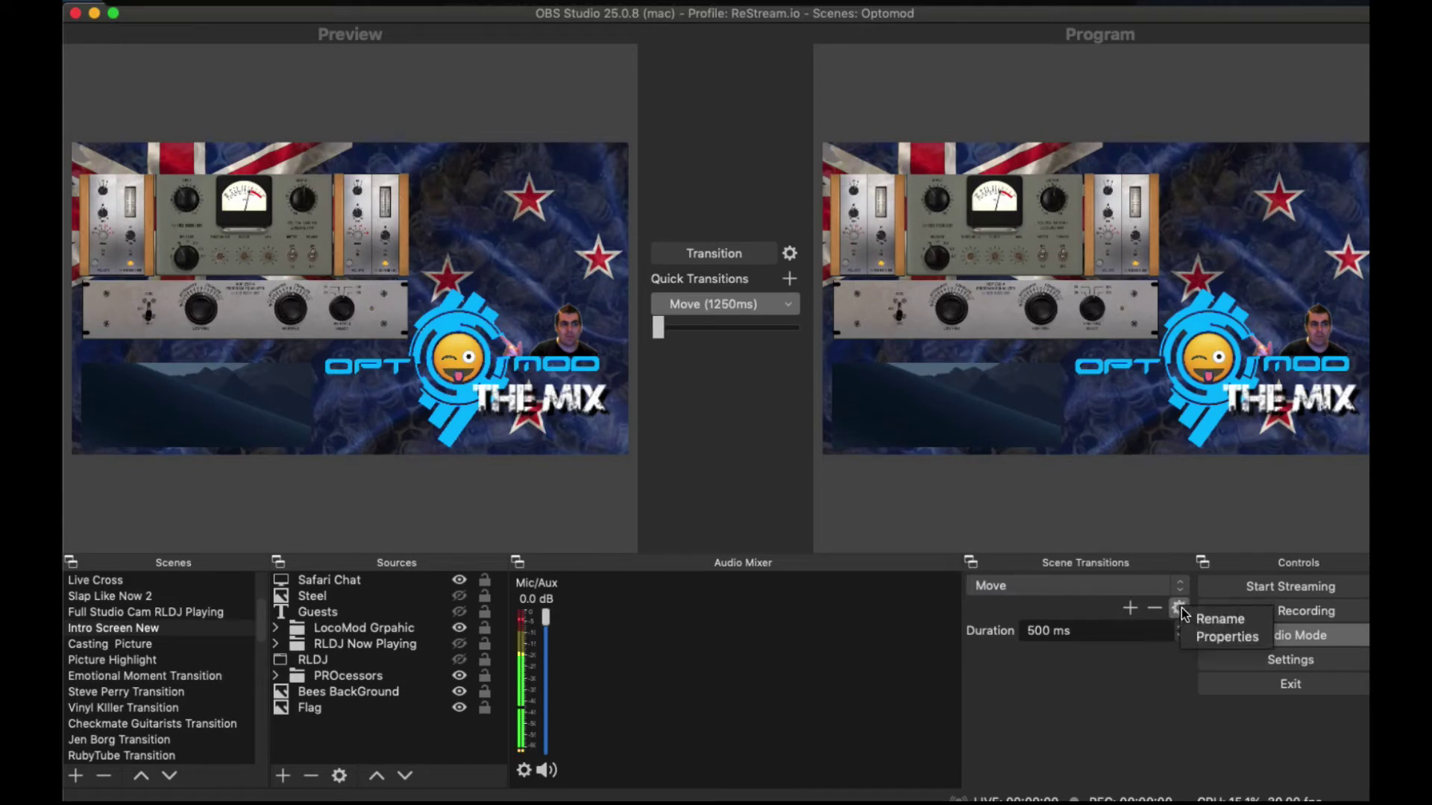
Preview the Move transition's slide animation in its Properties dialog and confirm with OK
{"action": "left_click", "coordinate": [1208, 642]}
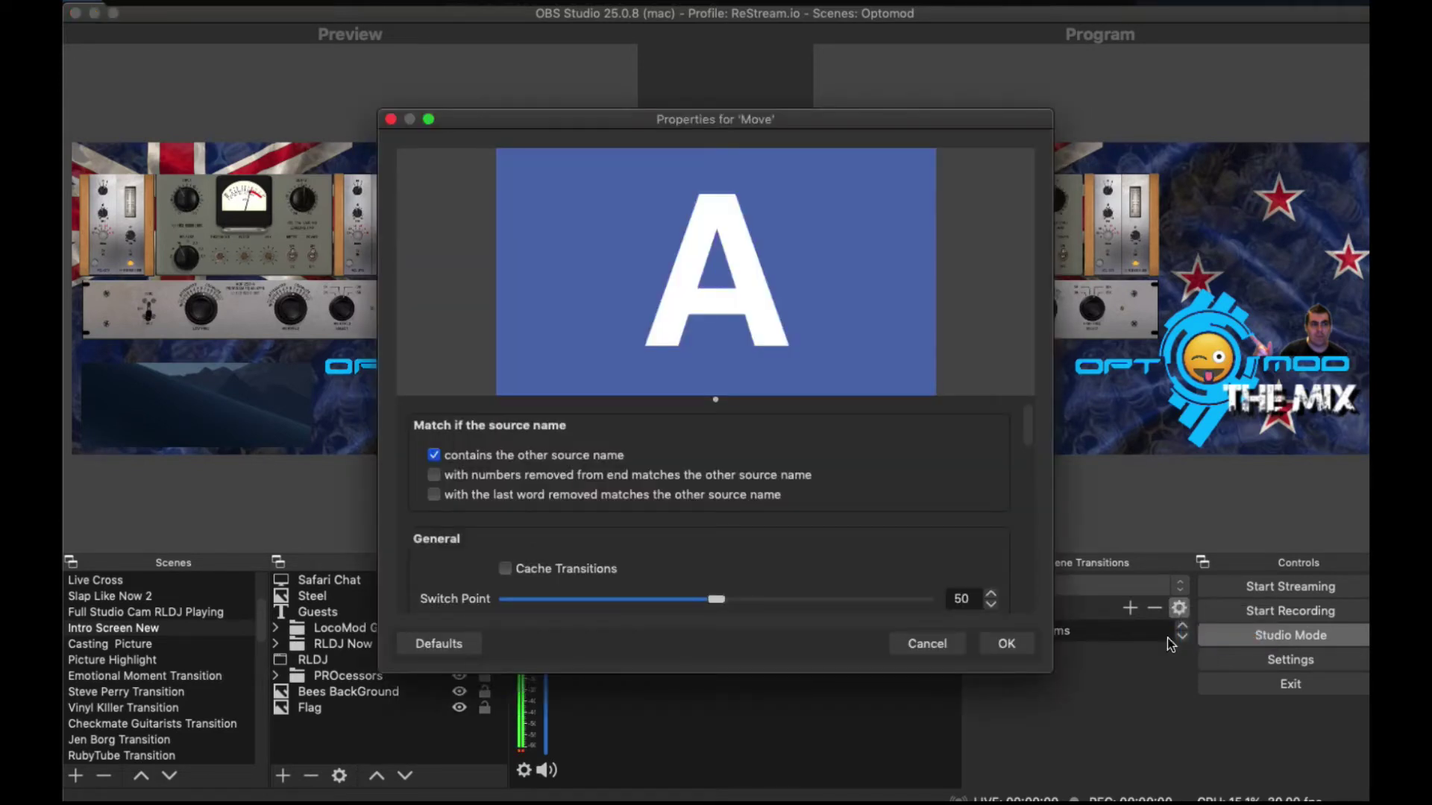
{"action": "left_click_drag", "start_coordinate": [1029, 423], "coordinate": [1039, 587]}
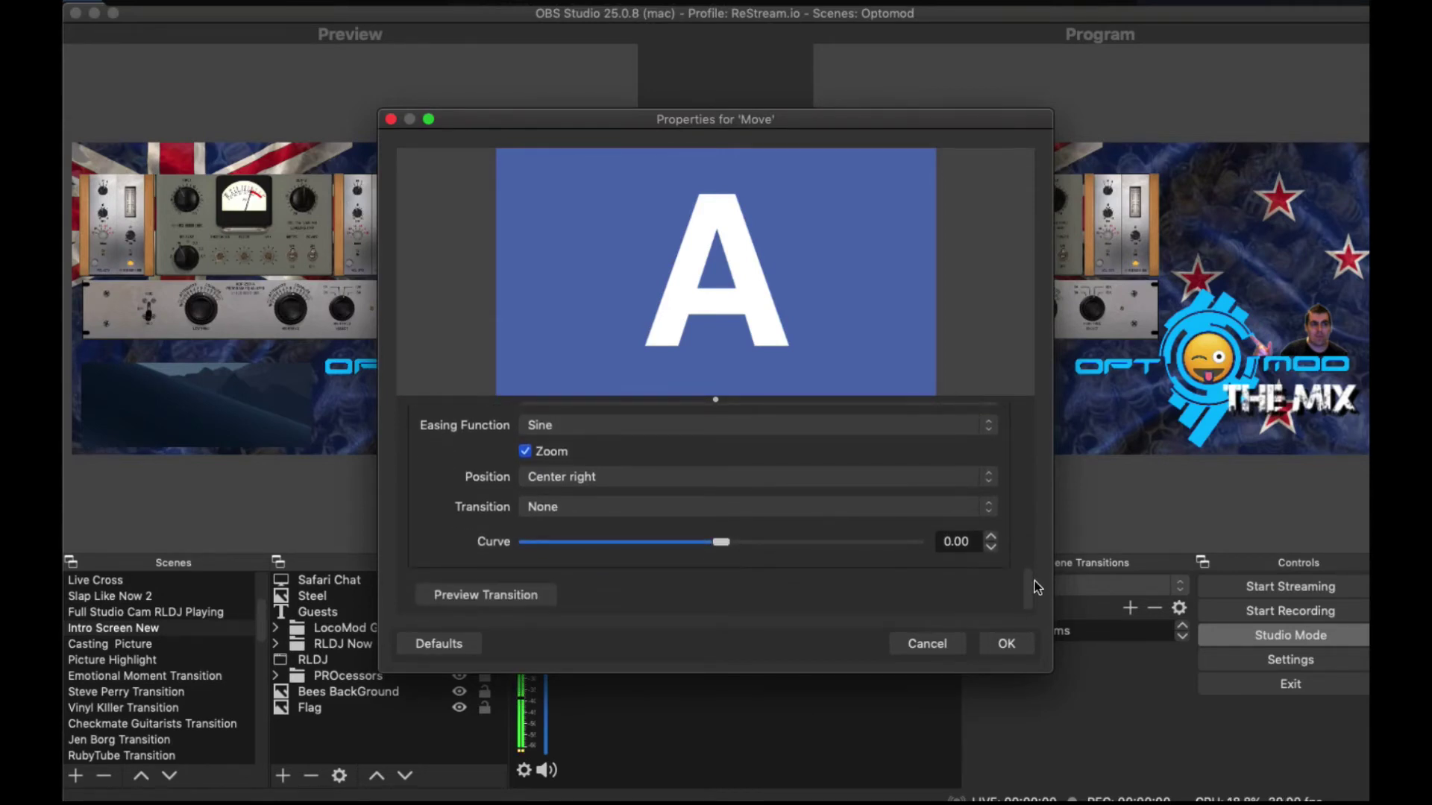
{"action": "left_click", "coordinate": [498, 598]}
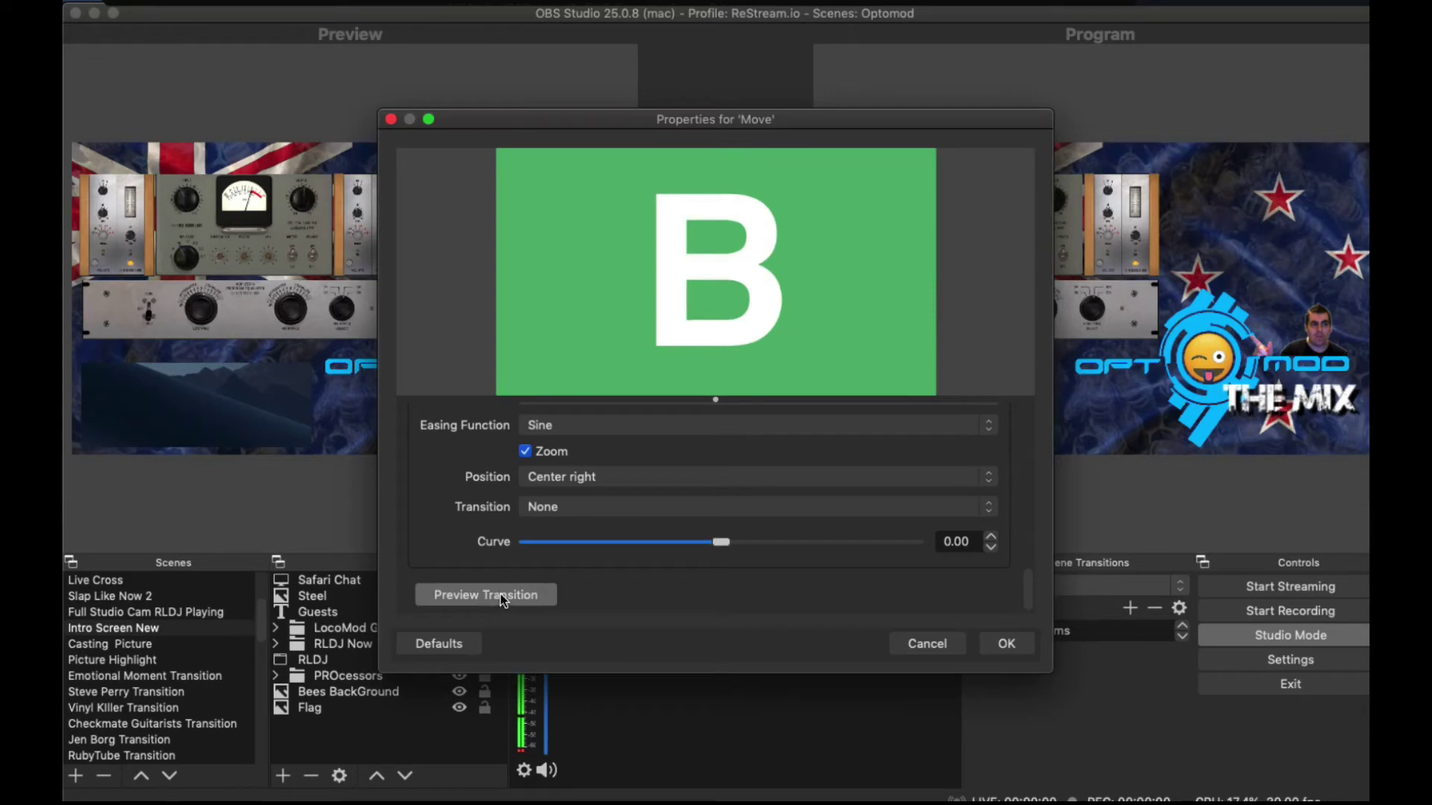
{"action": "left_click", "coordinate": [1004, 648]}
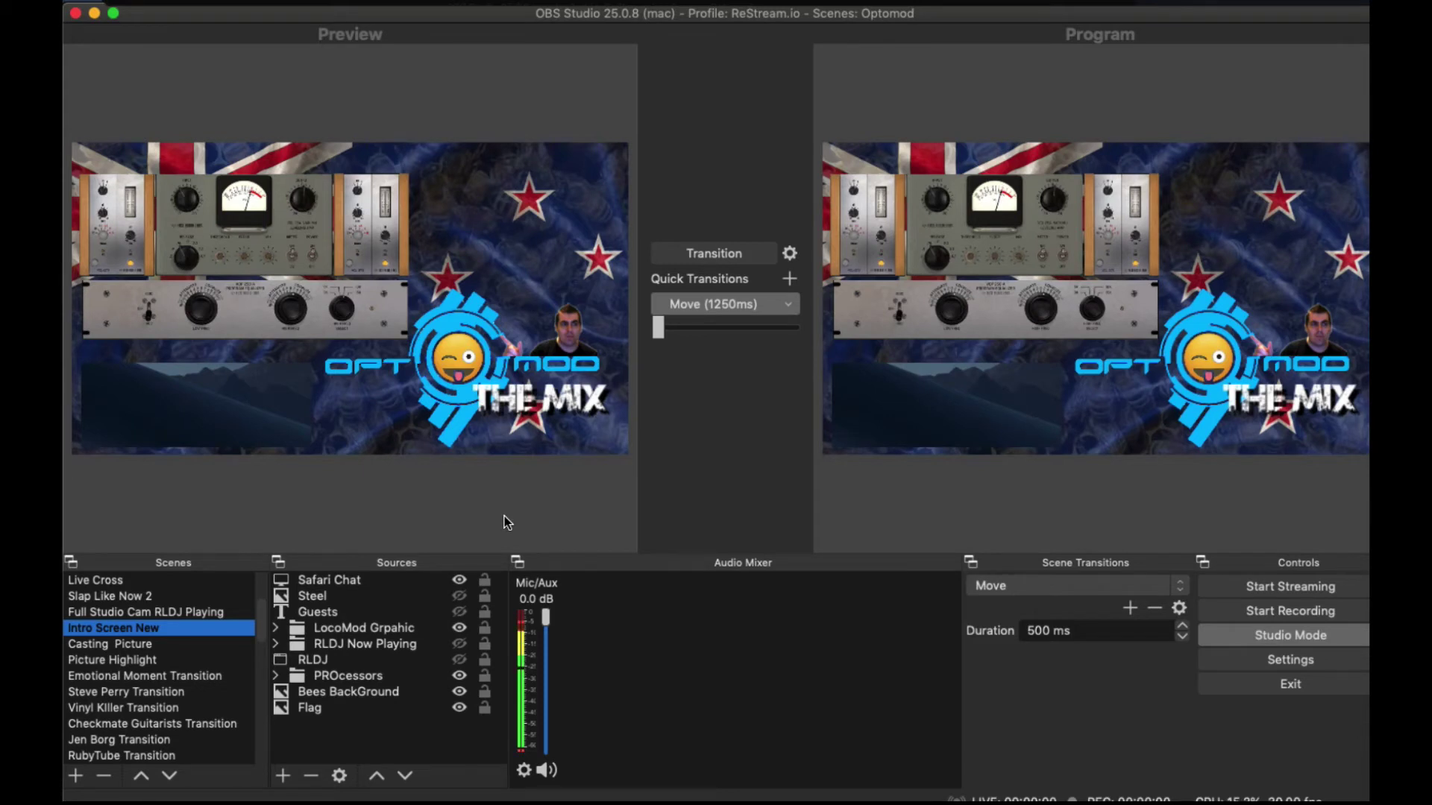
Send Casting, then Full Face PROcessors, live with Move, leaving Casting in preview
{"action": "key", "text": "Home"}
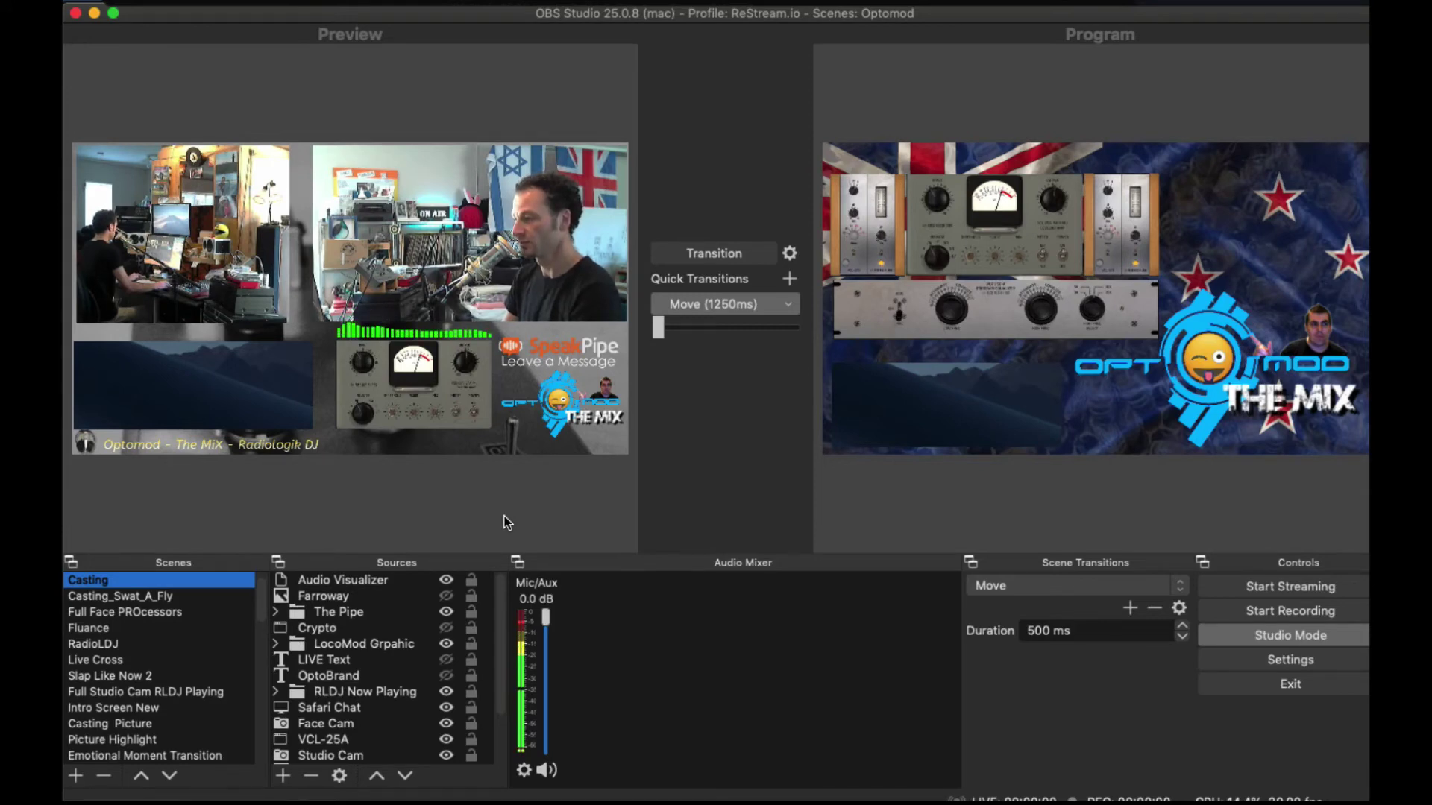
{"action": "key", "text": "Return"}
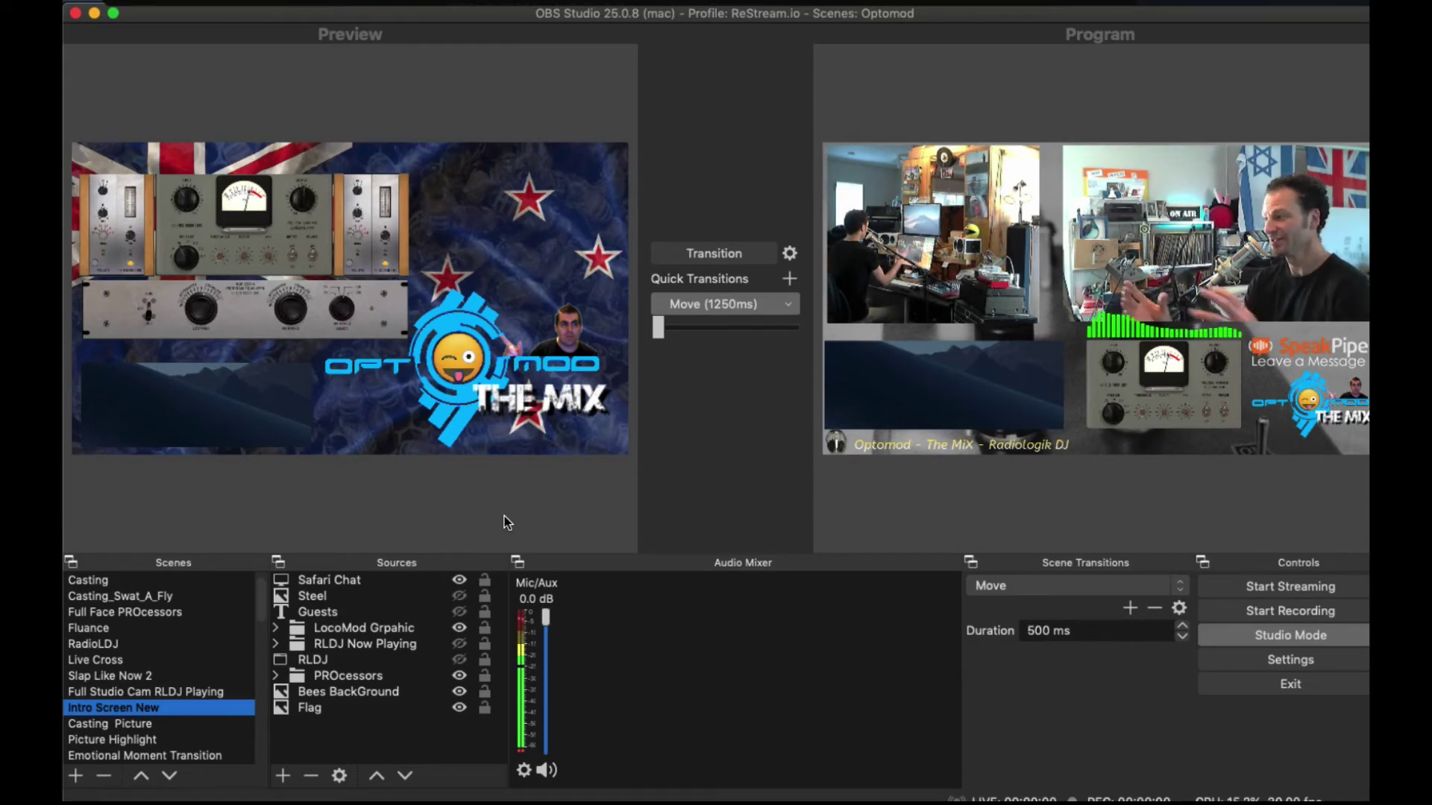
{"action": "key", "text": "Up"}
{"action": "key", "text": "Up"}
{"action": "key", "text": "Up"}
{"action": "key", "text": "Up"}
{"action": "key", "text": "Up"}
{"action": "key", "text": "Up"}
{"action": "key", "text": "Up"}
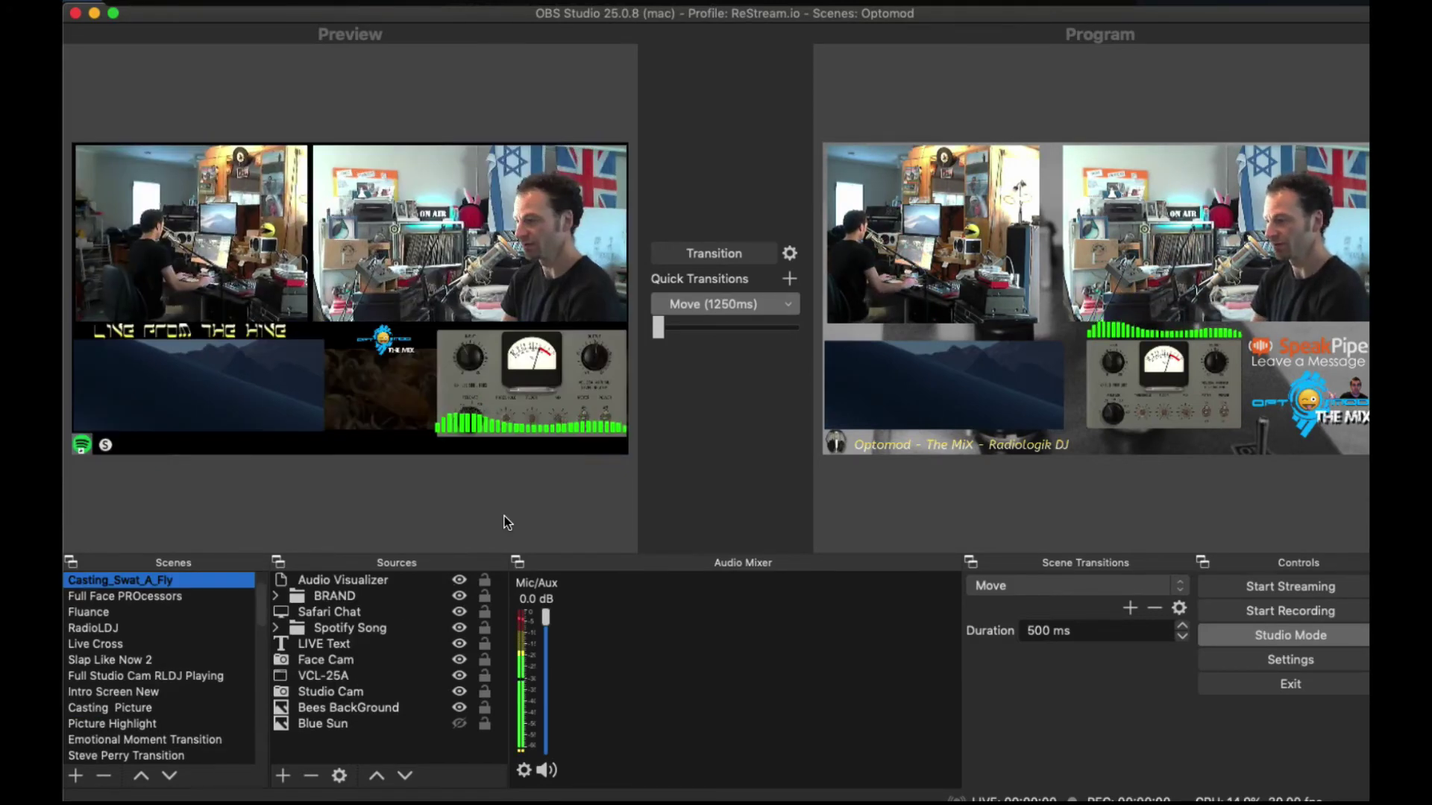
{"action": "key", "text": "Down"}
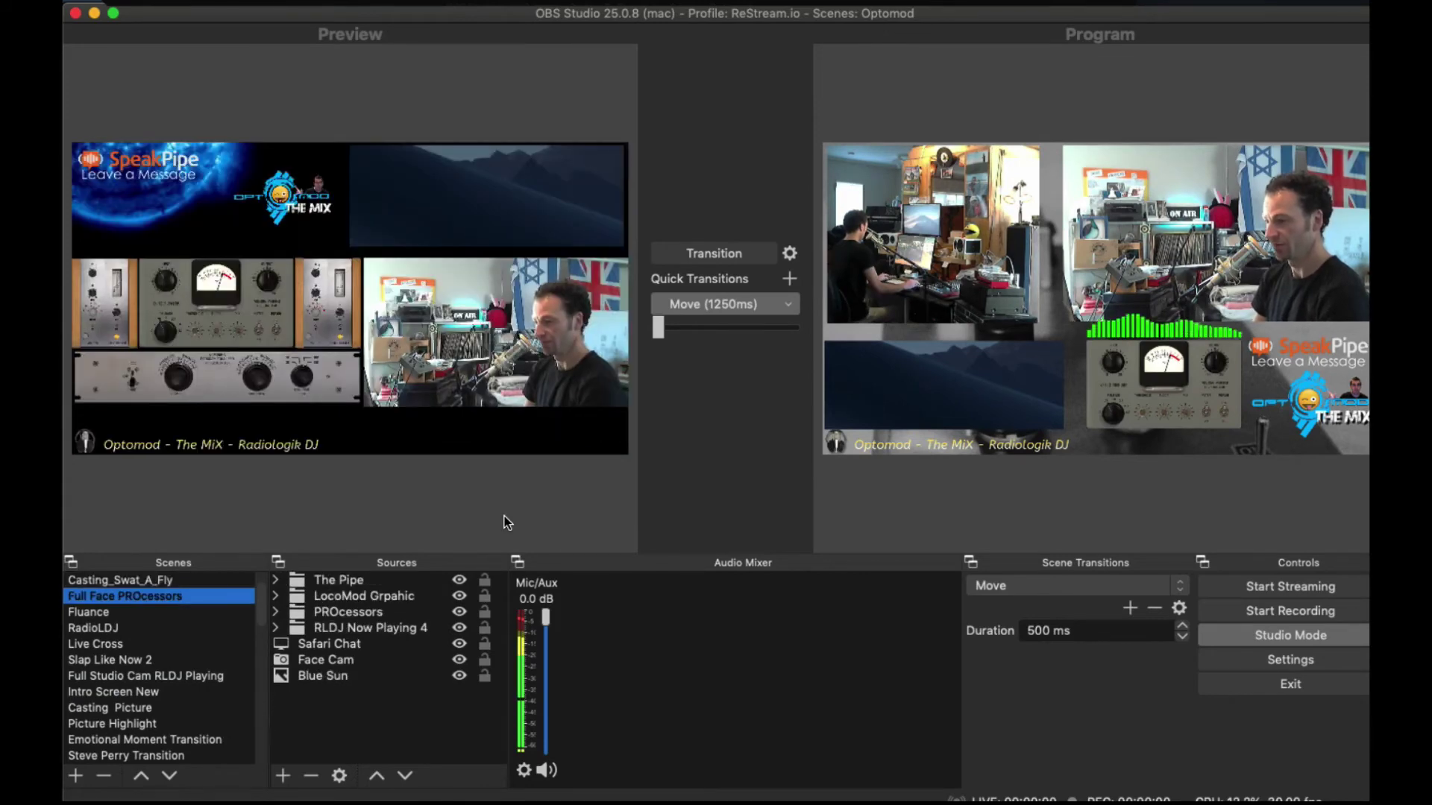
{"action": "key", "text": "Return"}
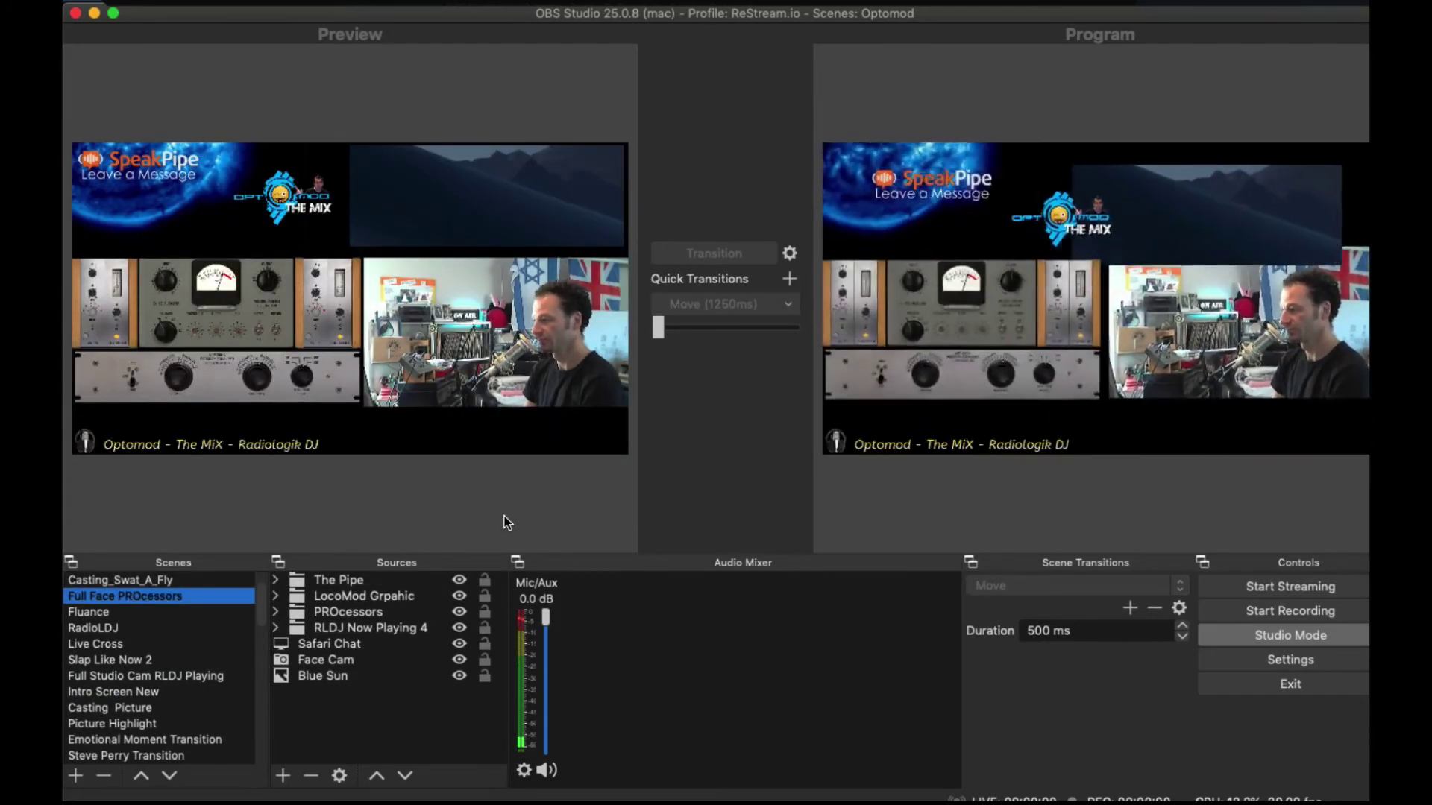
{"action": "key", "text": "Up"}
{"action": "key", "text": "Up"}
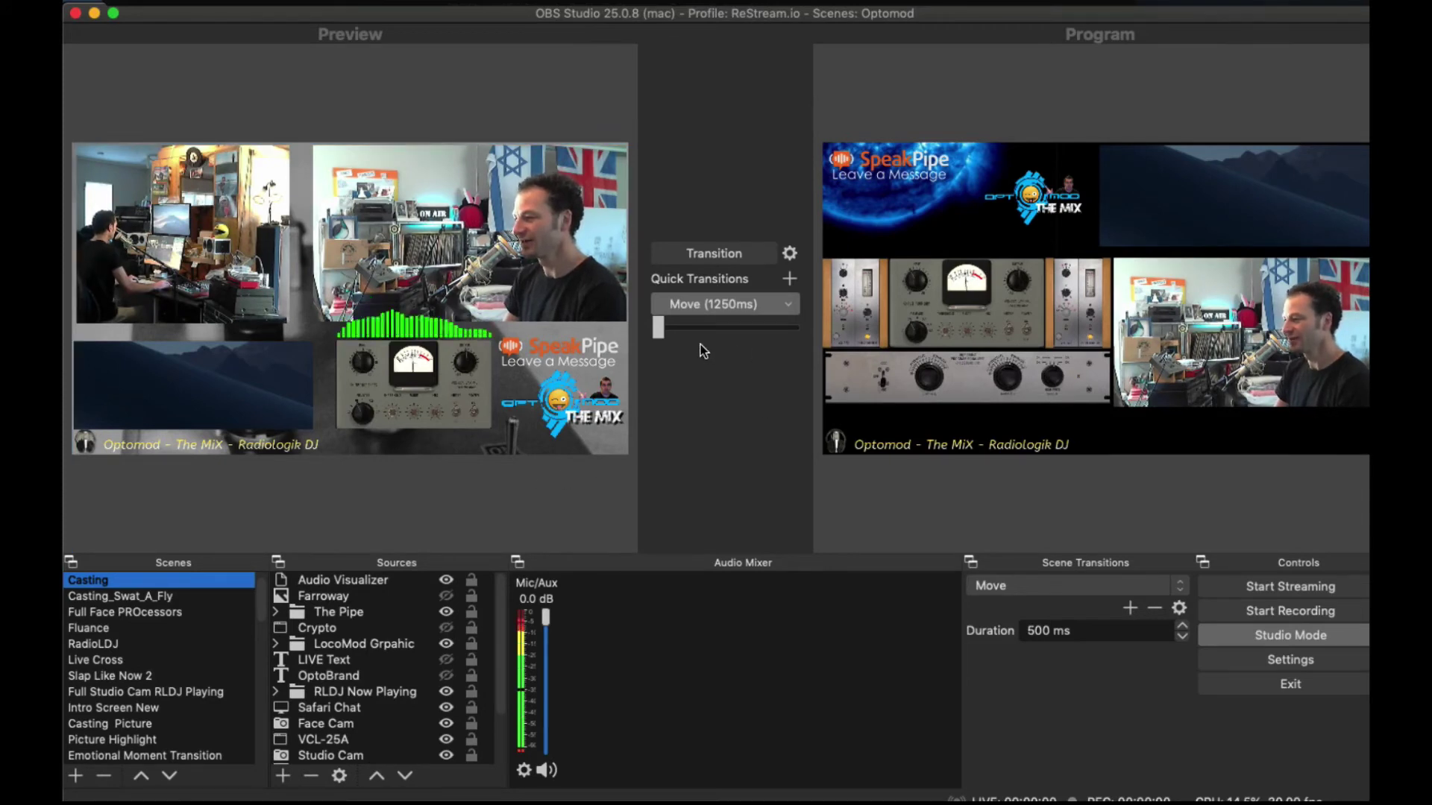
Keep the Move quick transition at 1250 ms and drag the T-bar to take Casting live
{"action": "left_click", "coordinate": [792, 305]}
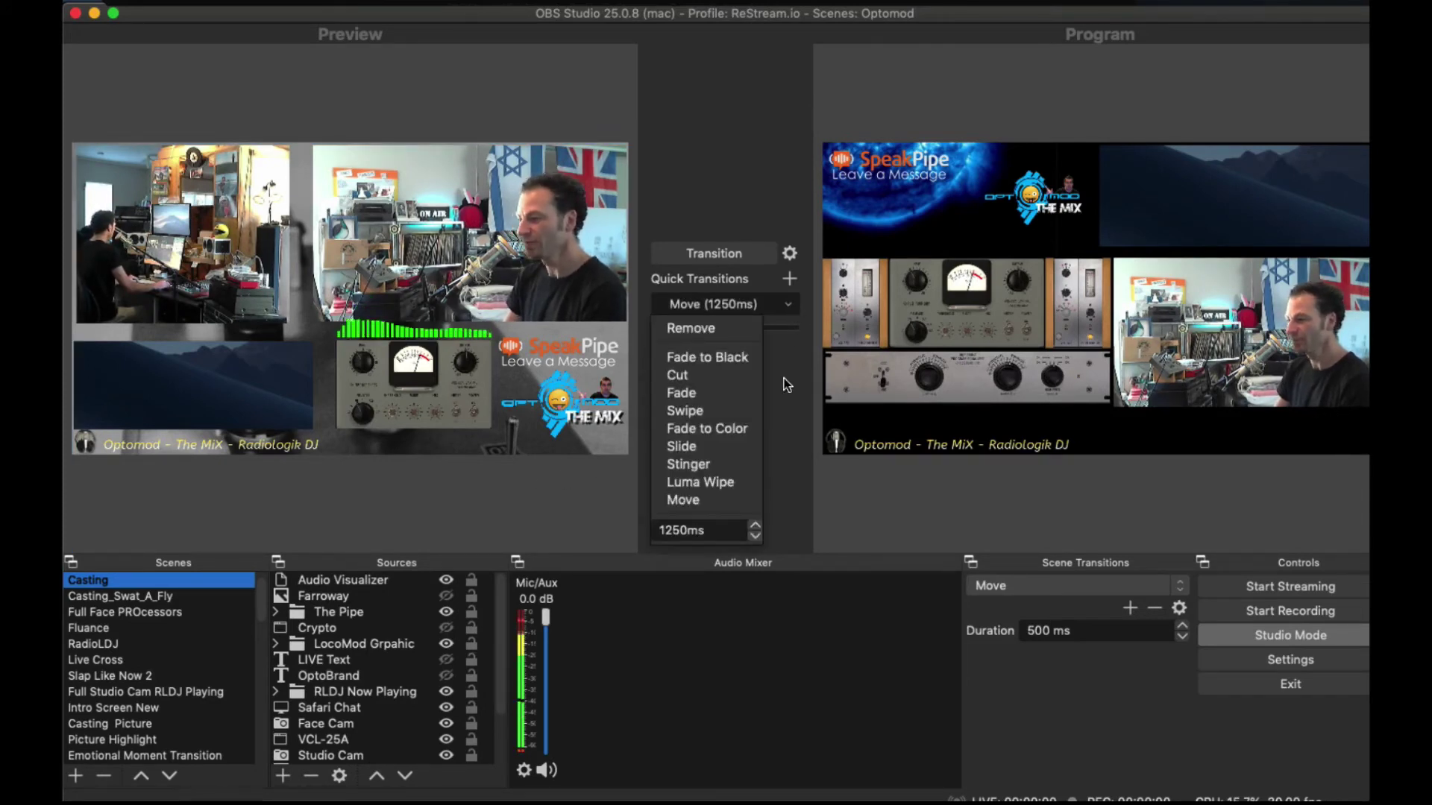
{"action": "left_click", "coordinate": [756, 536]}
{"action": "left_click", "coordinate": [755, 525]}
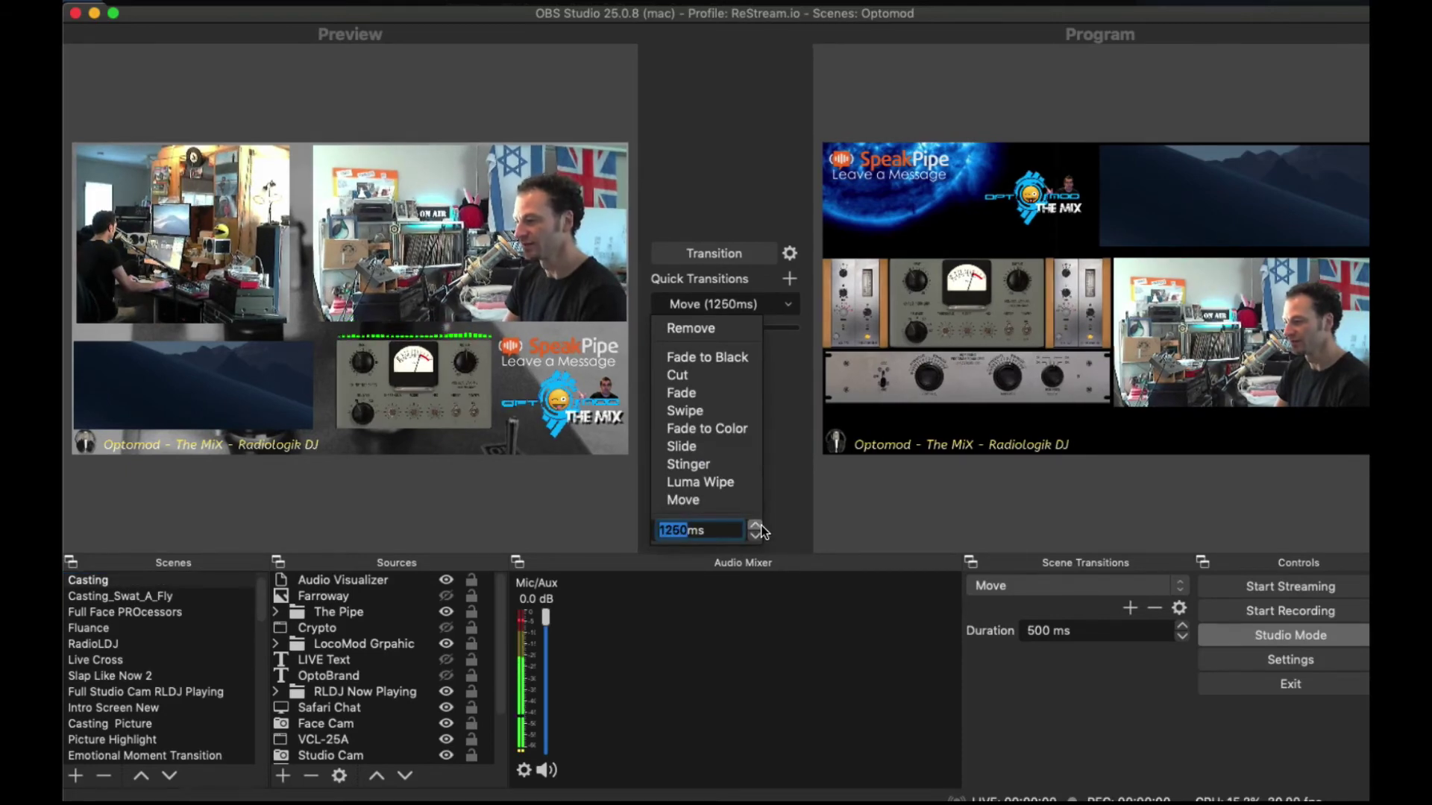
{"action": "left_click", "coordinate": [787, 462]}
{"action": "left_click_drag", "start_coordinate": [659, 328], "coordinate": [813, 357]}
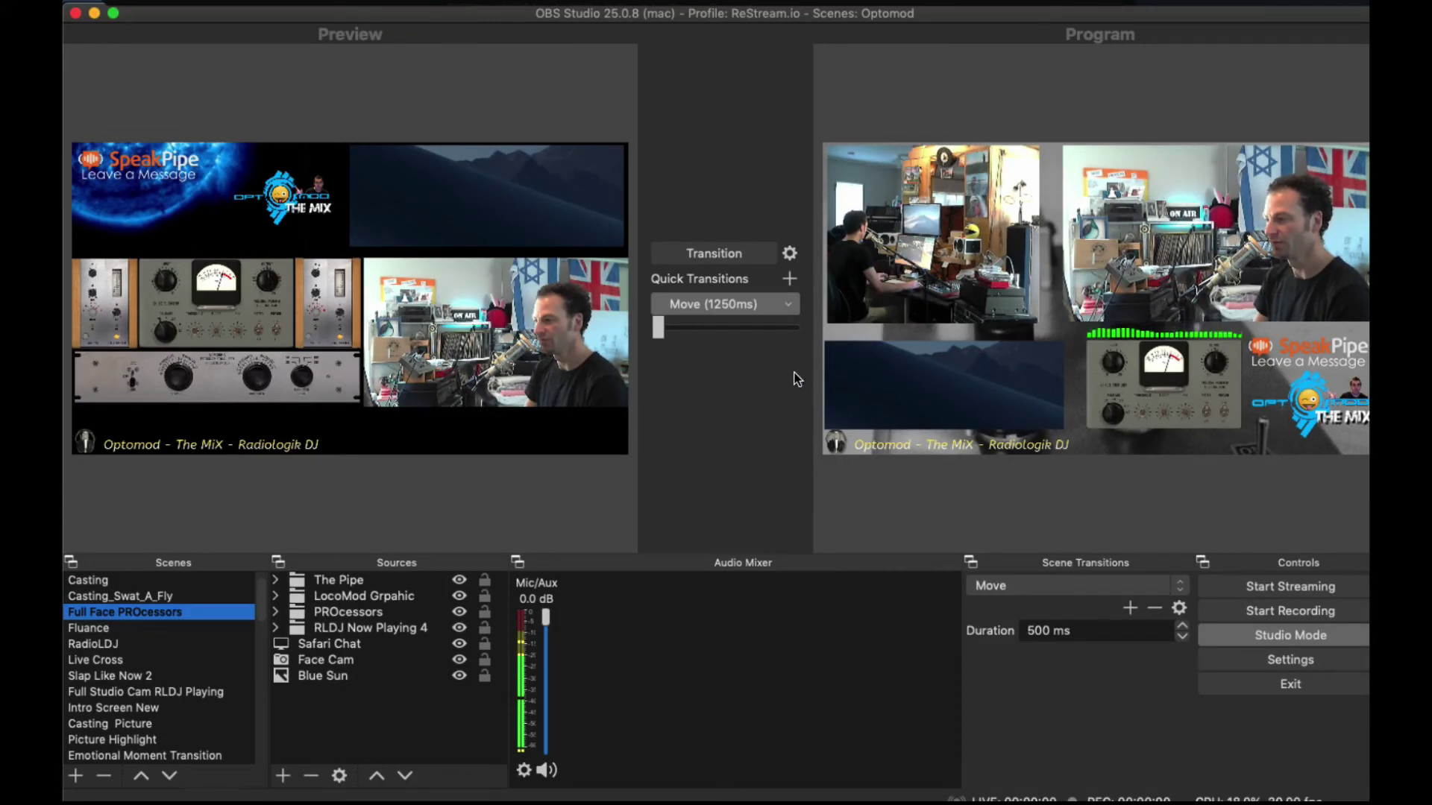
Add a Move quick transition with a 300 ms duration
{"action": "left_click", "coordinate": [790, 281]}
{"action": "left_click", "coordinate": [729, 383]}
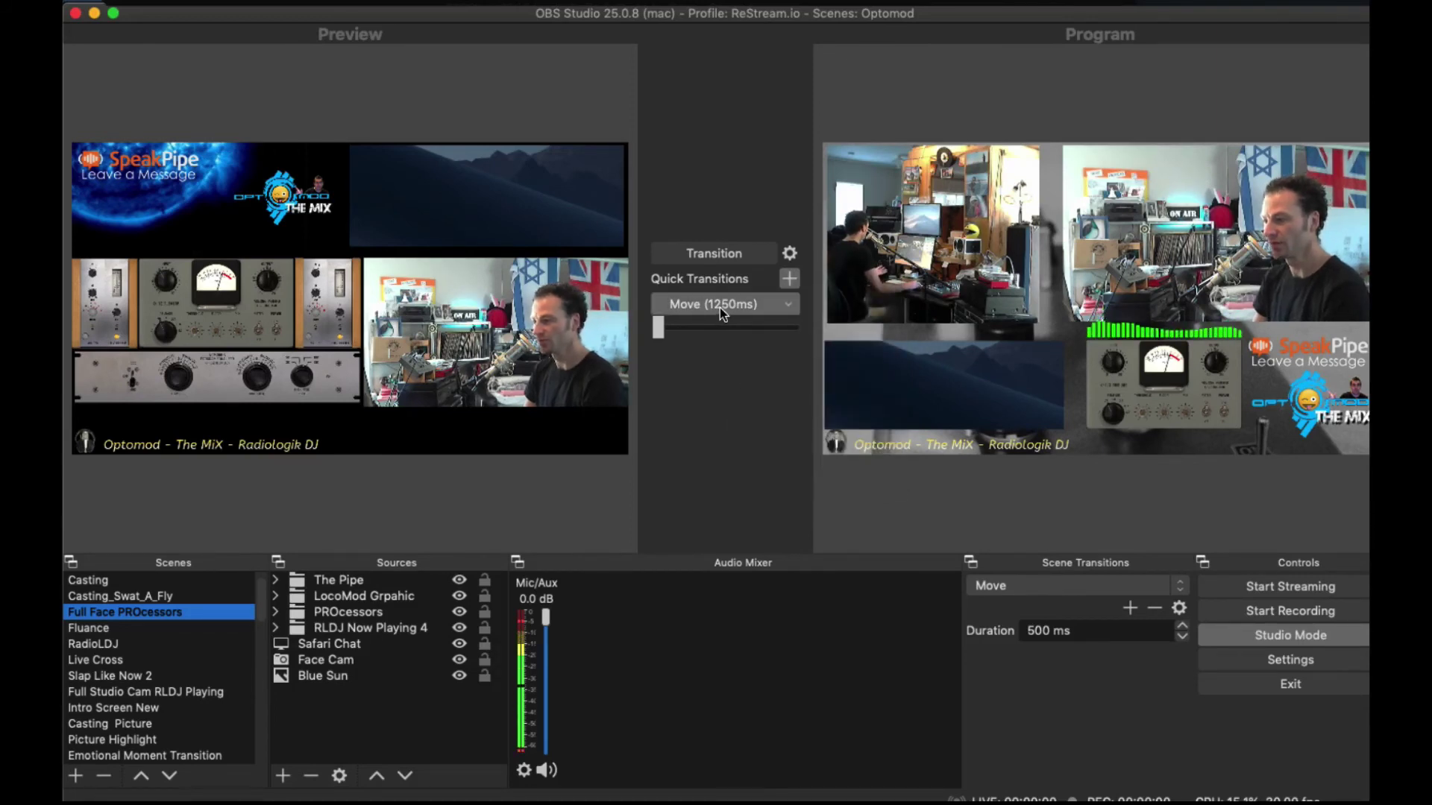
{"action": "left_click", "coordinate": [789, 279]}
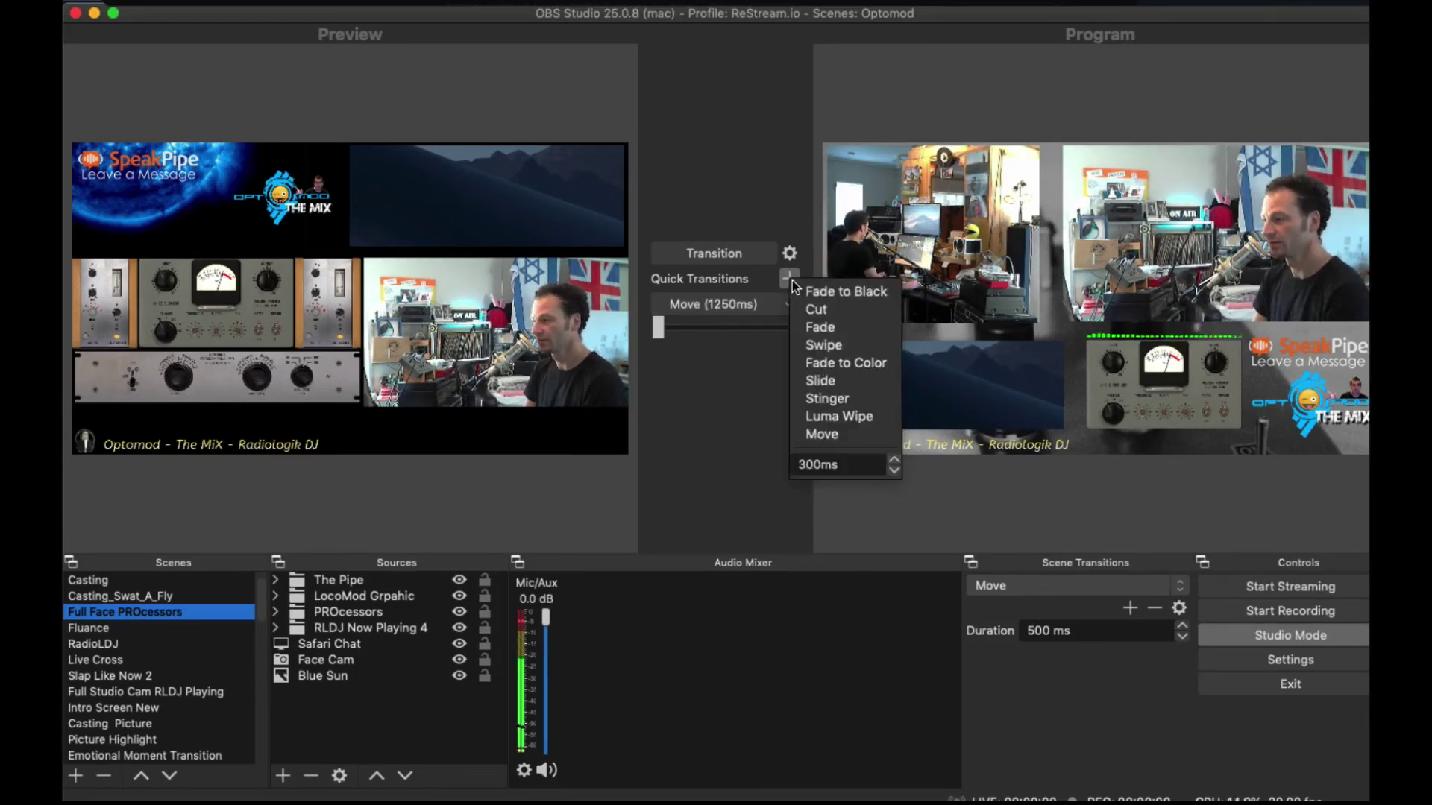
{"action": "left_click", "coordinate": [810, 432]}
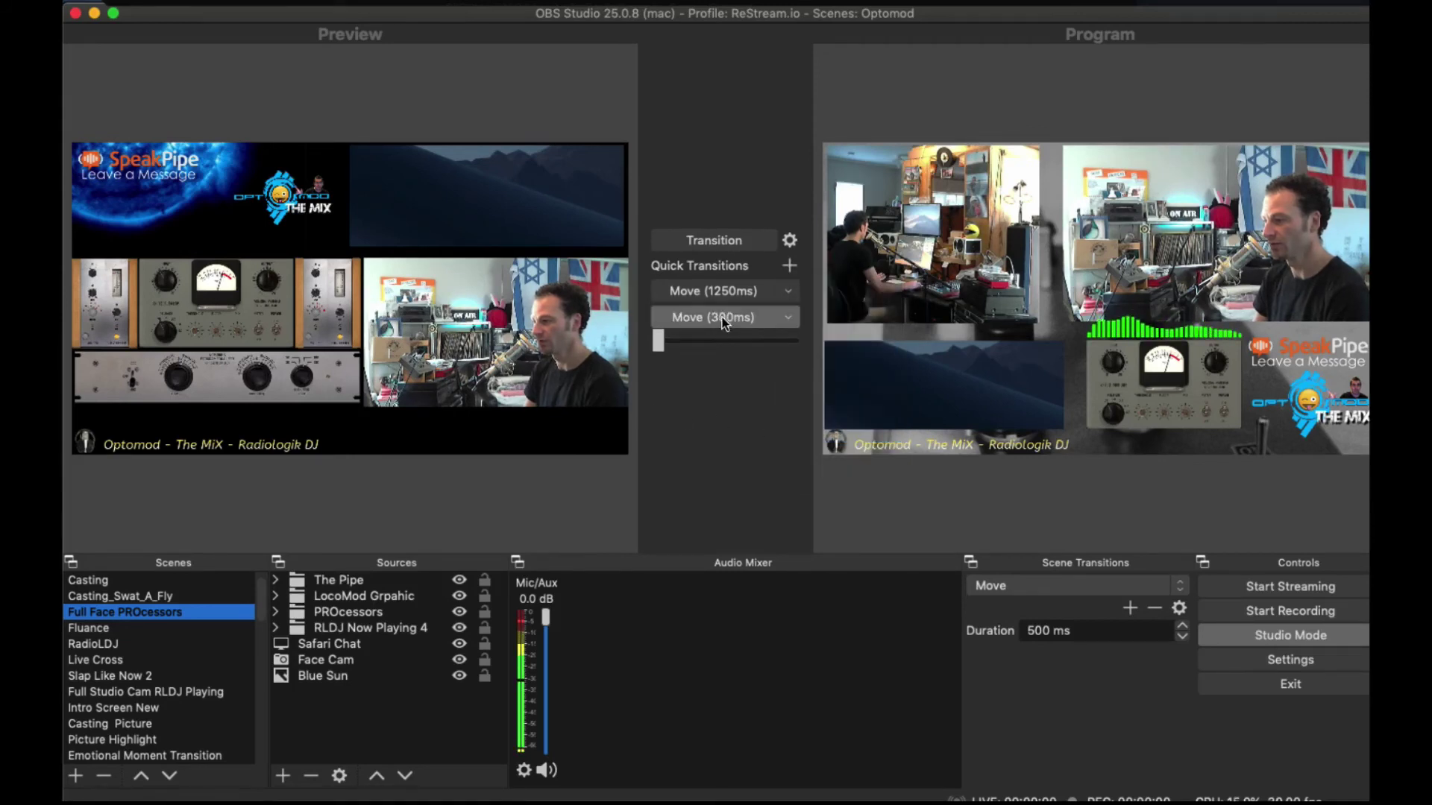
Remove the 300 ms Move quick transition and send Full Face PROcessors live with the hotkey
{"action": "left_click", "coordinate": [793, 317]}
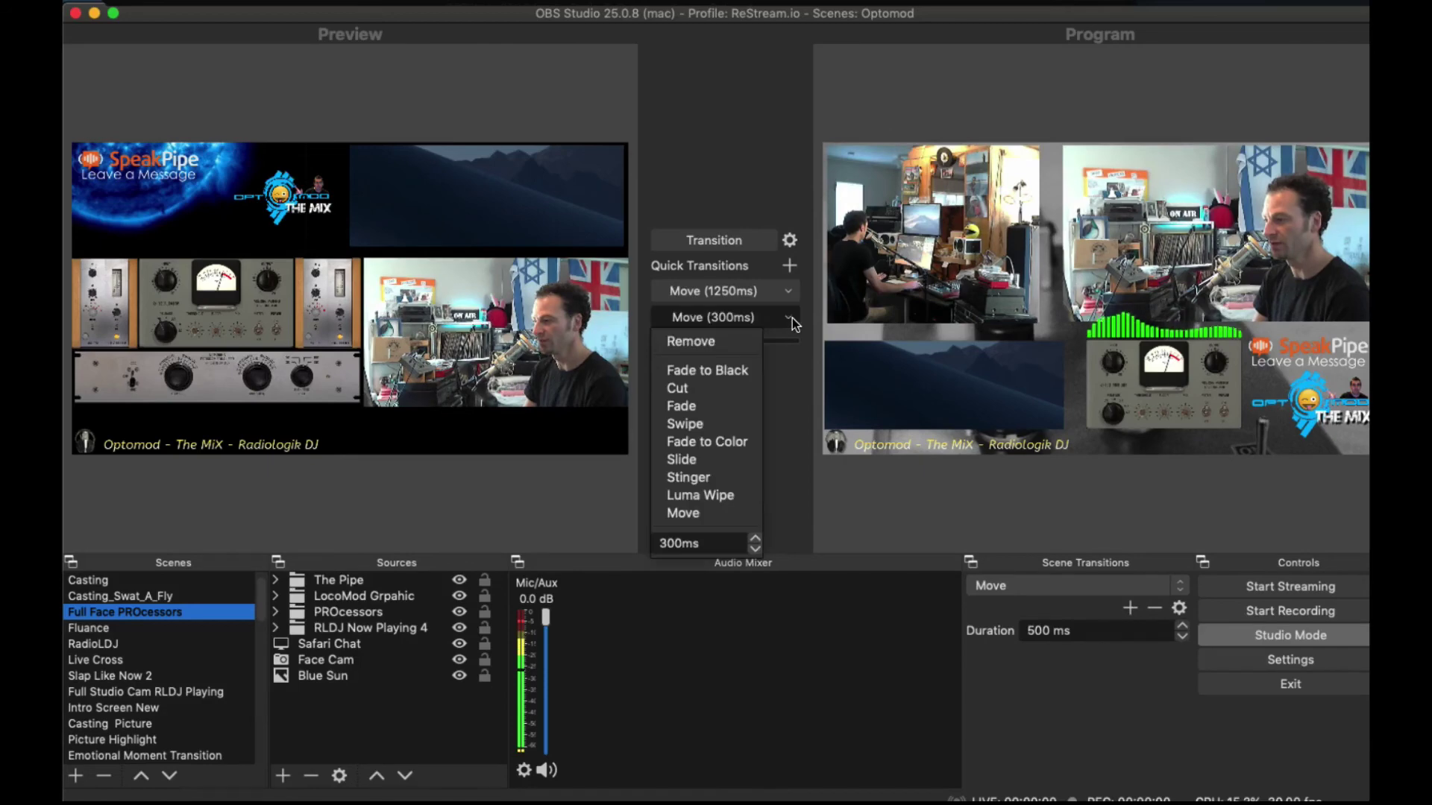
{"action": "left_click", "coordinate": [738, 343]}
{"action": "key", "text": "t"}
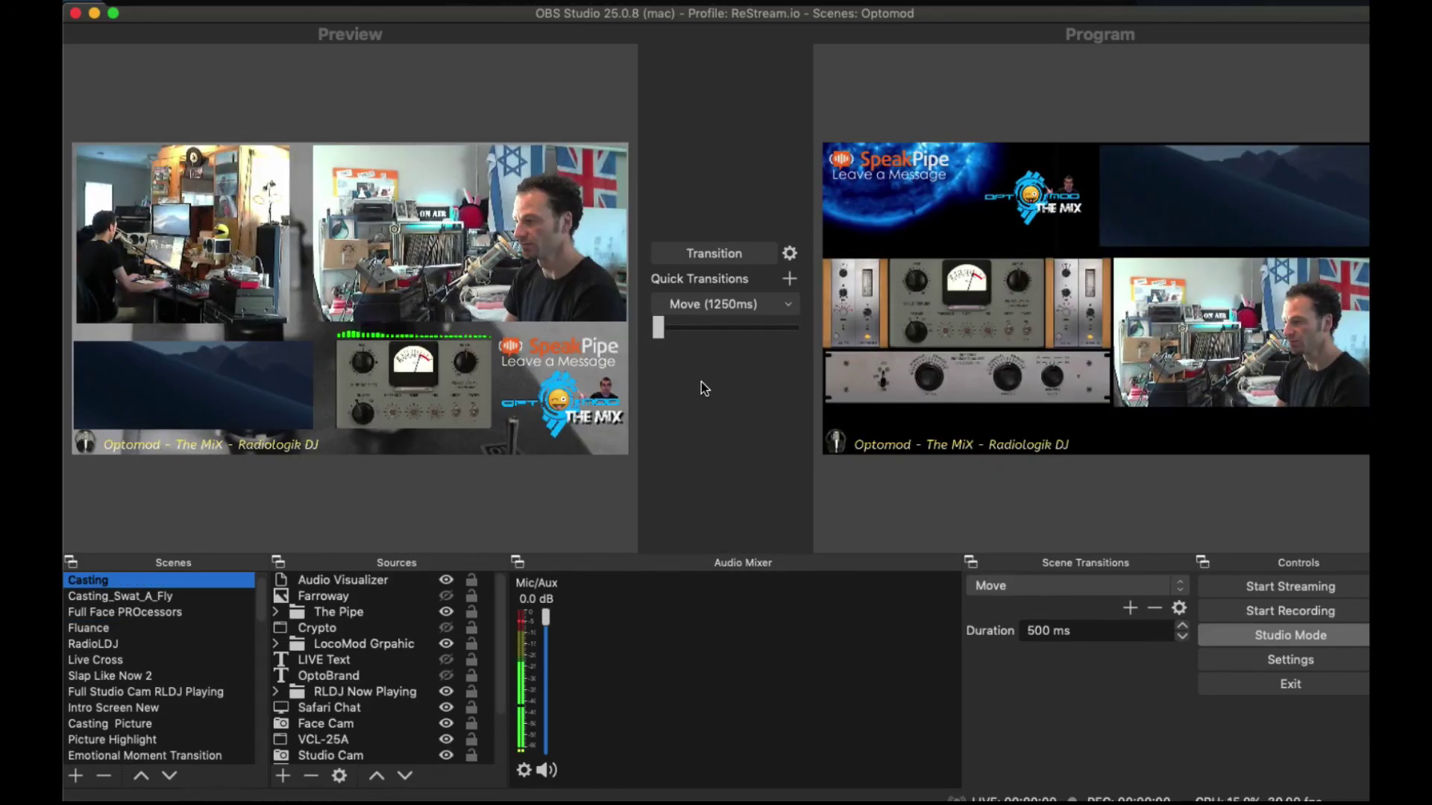